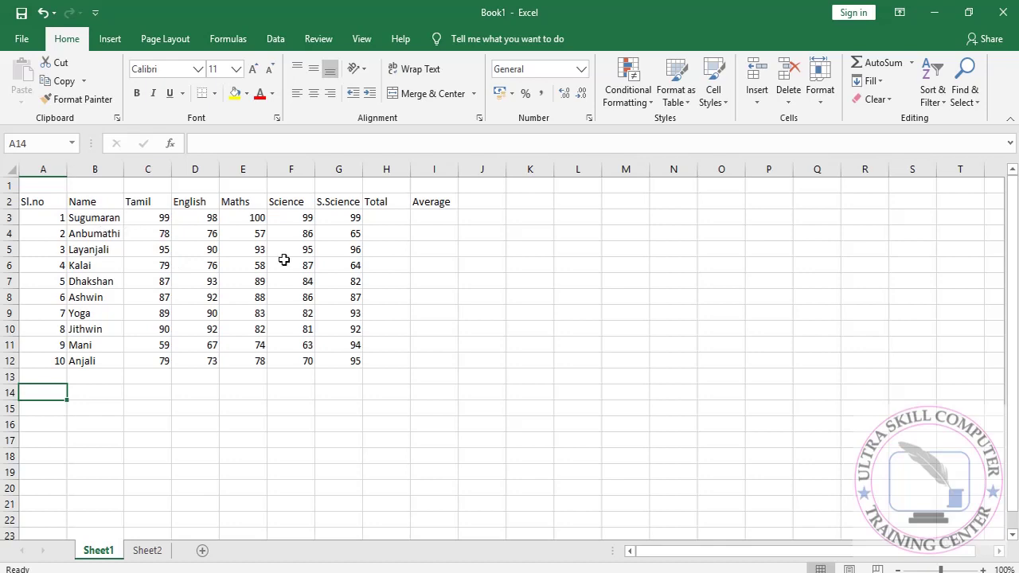
# Enter =C3+D3+E3+F3+G3 in H3 to total the first student's five subject marks.
pyautogui.click(384, 220)
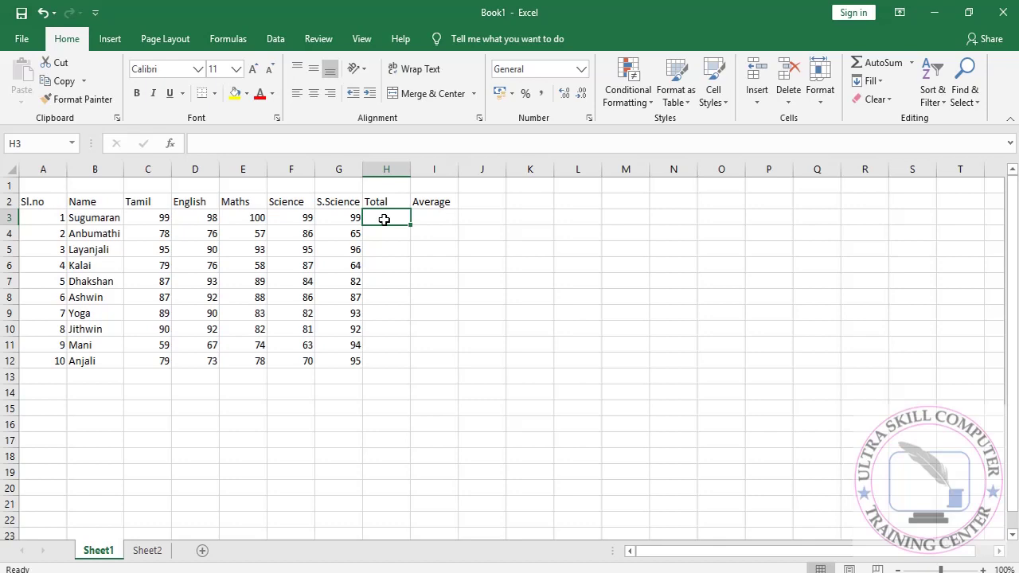
pyautogui.write('=')
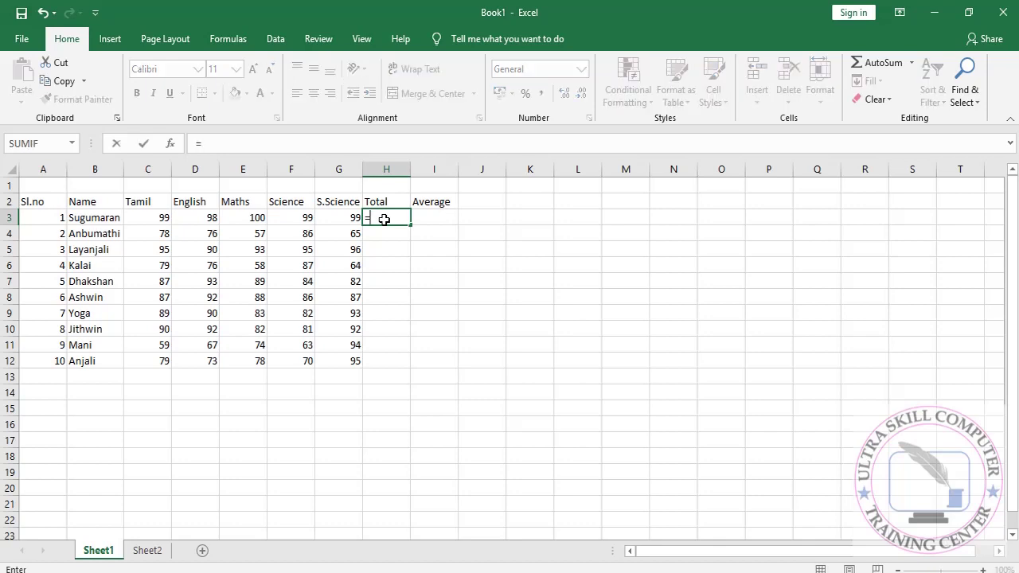
pyautogui.press('Left')
pyautogui.press('Left')
pyautogui.press('Left')
pyautogui.press('Left')
pyautogui.press('Left')
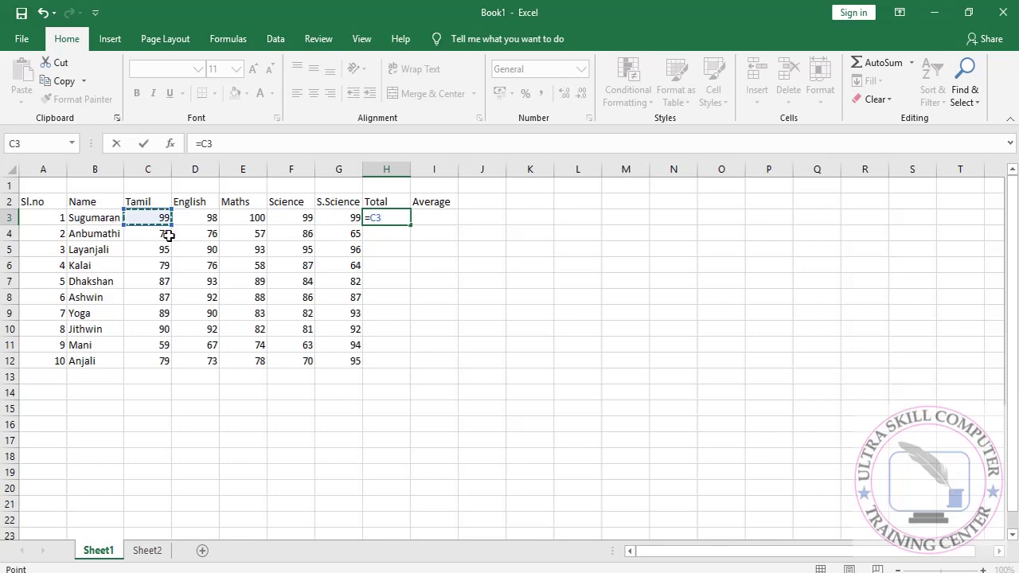
pyautogui.write('+')
pyautogui.press('Left')
pyautogui.press('Left')
pyautogui.press('Left')
pyautogui.press('Left')
pyautogui.write('+')
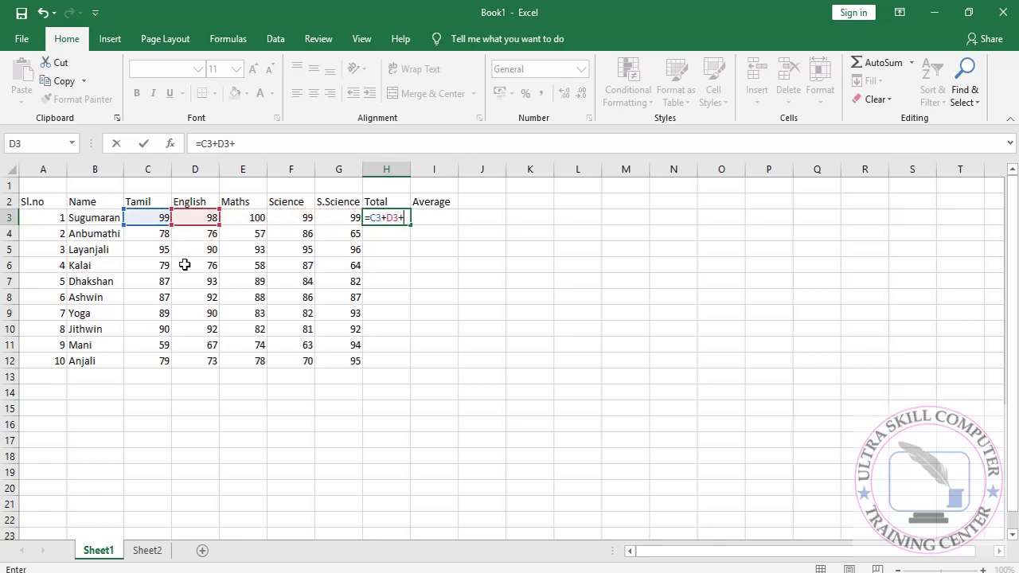
pyautogui.press('Left')
pyautogui.press('Left')
pyautogui.press('Left')
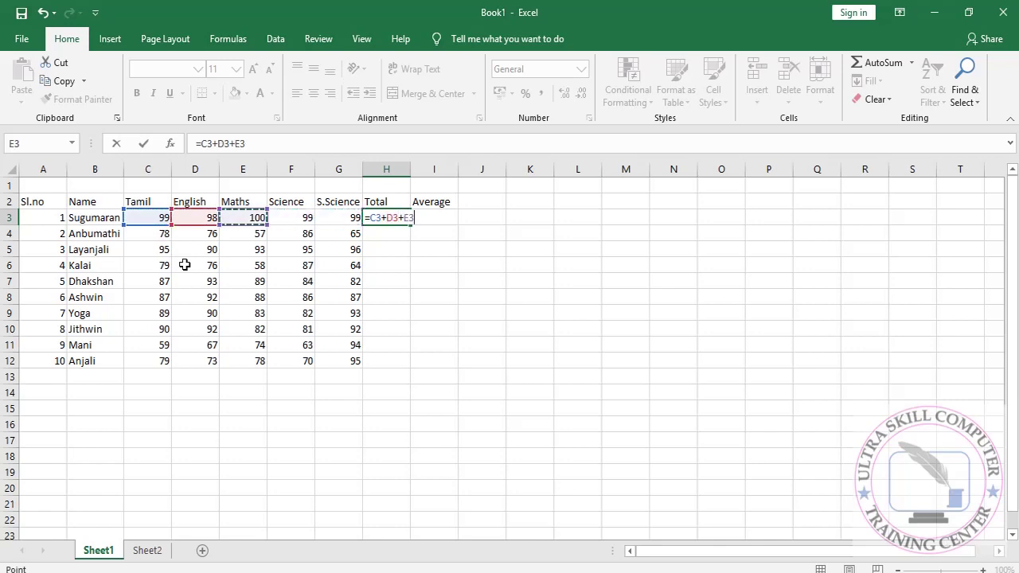
pyautogui.write('+')
pyautogui.press('Left')
pyautogui.press('Left')
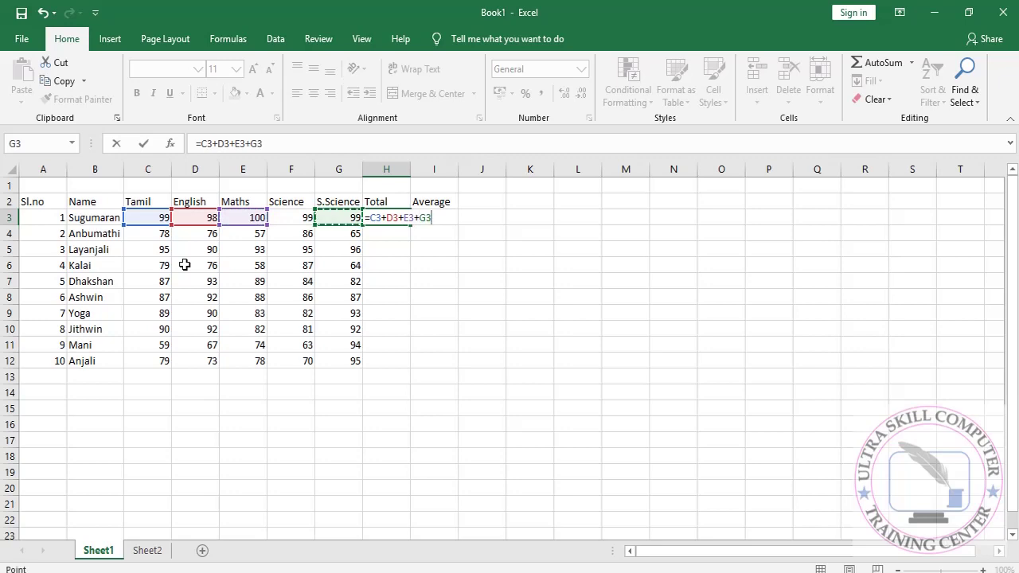
pyautogui.write('+')
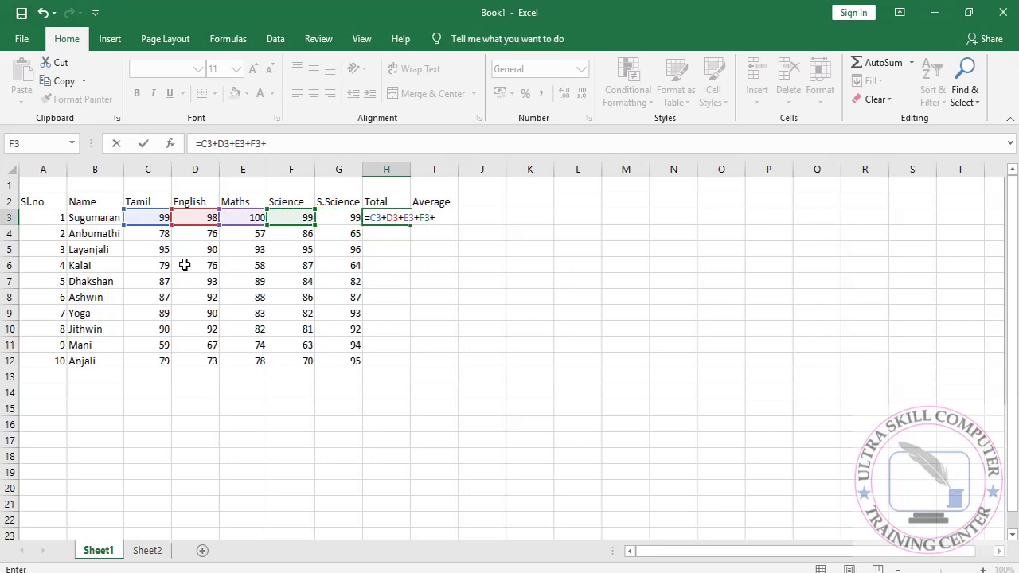
pyautogui.press('Left')
pyautogui.press('Return')
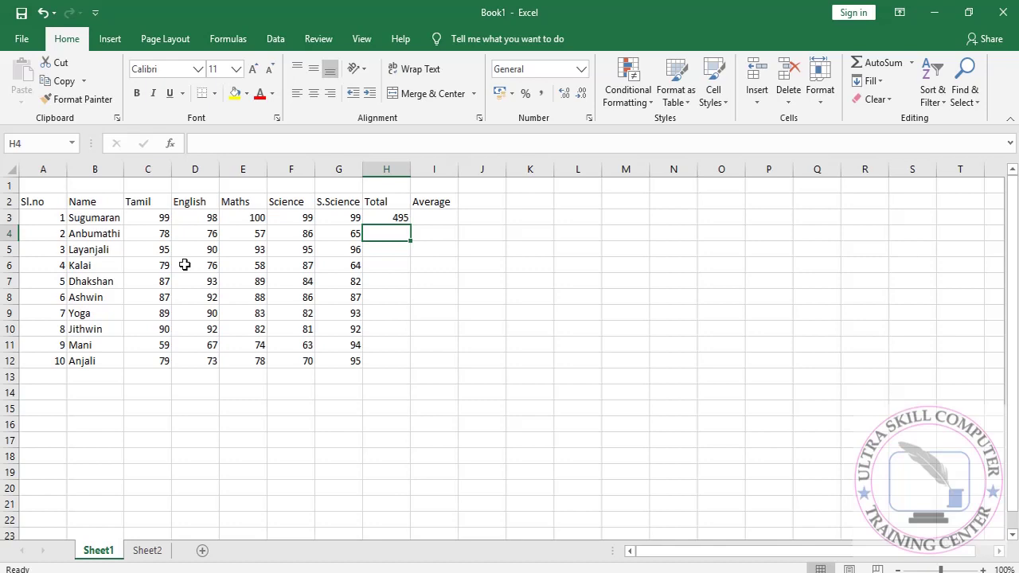
# Enter =SUM(C4:G4) in H4 to total the second student's marks.
pyautogui.write('=sum')
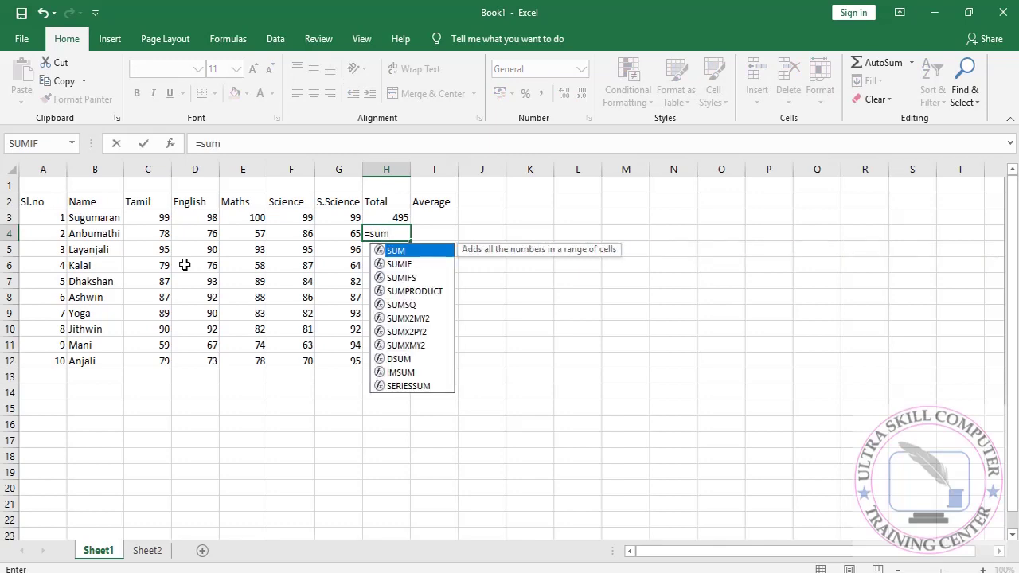
pyautogui.write('(')
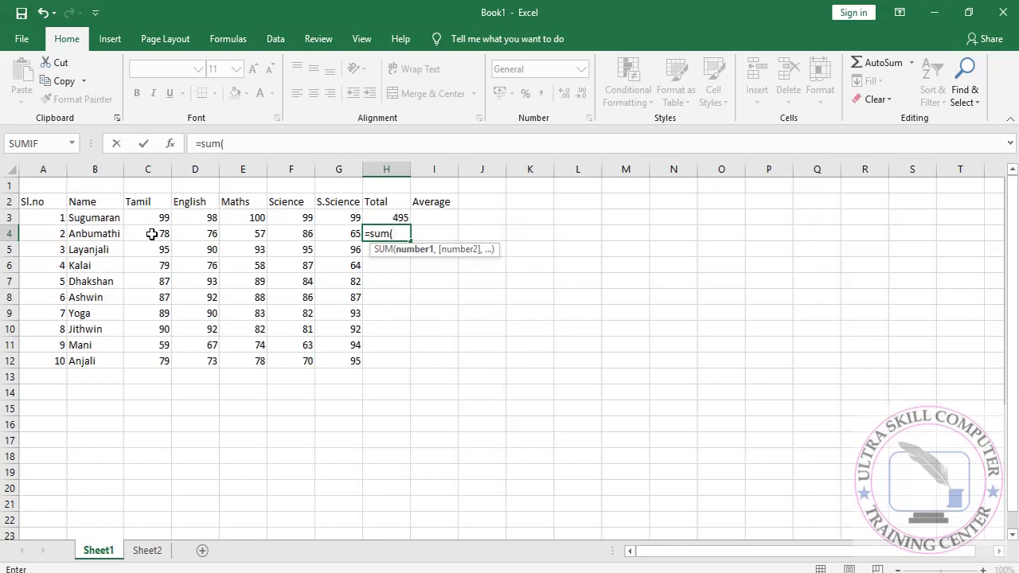
pyautogui.write('c')
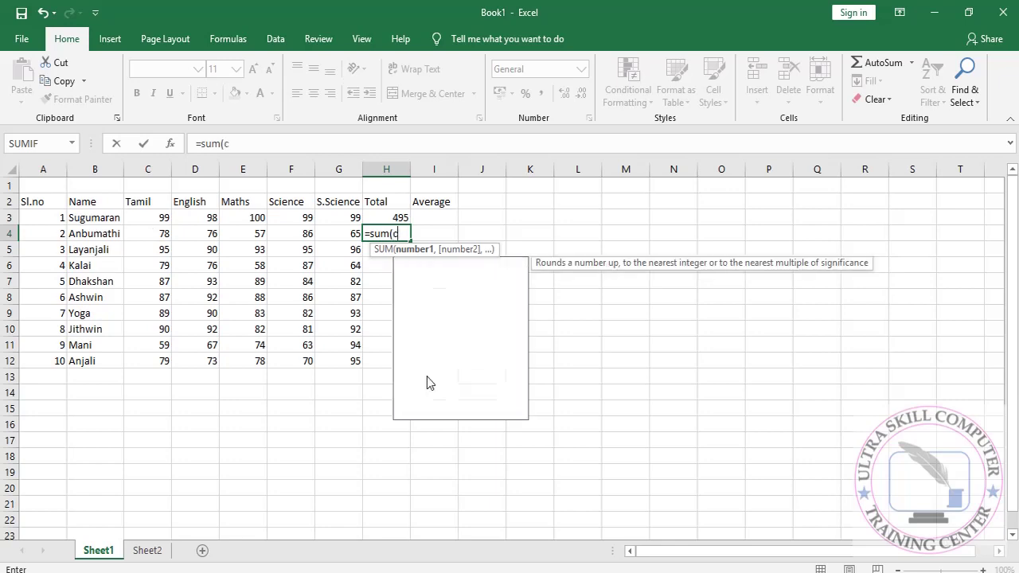
pyautogui.write('4:')
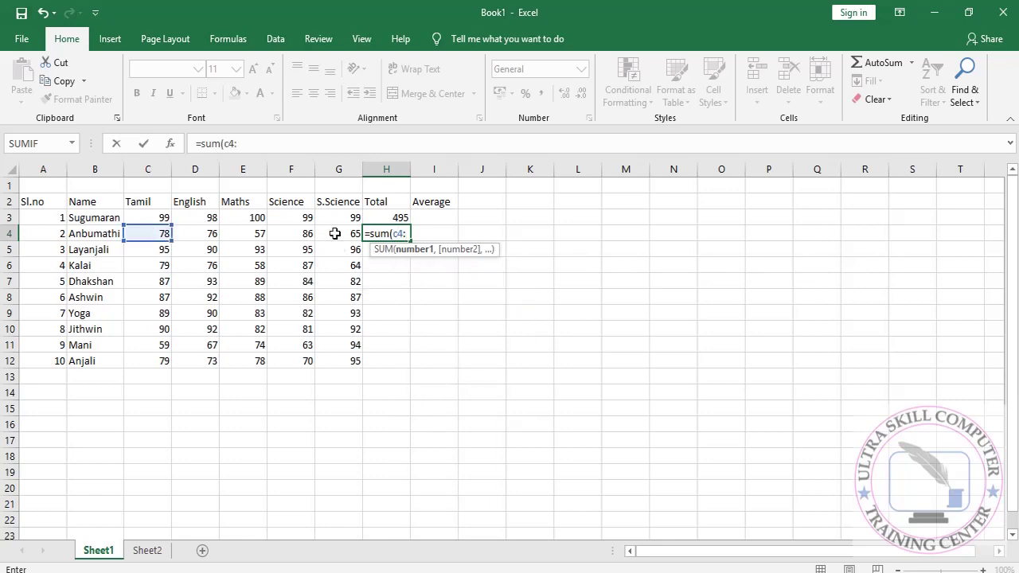
pyautogui.write('g4')
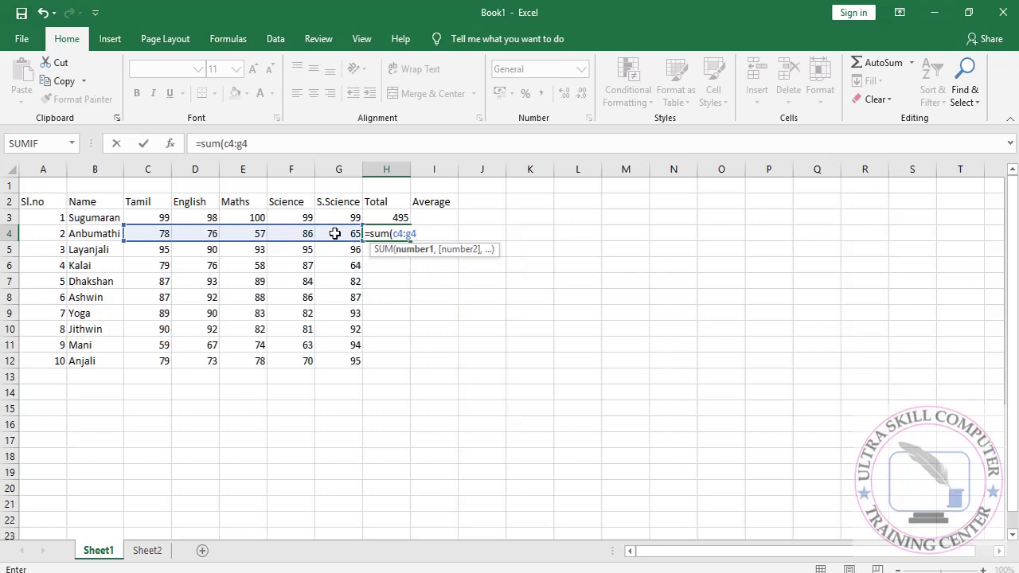
pyautogui.write(')')
pyautogui.press('Return')
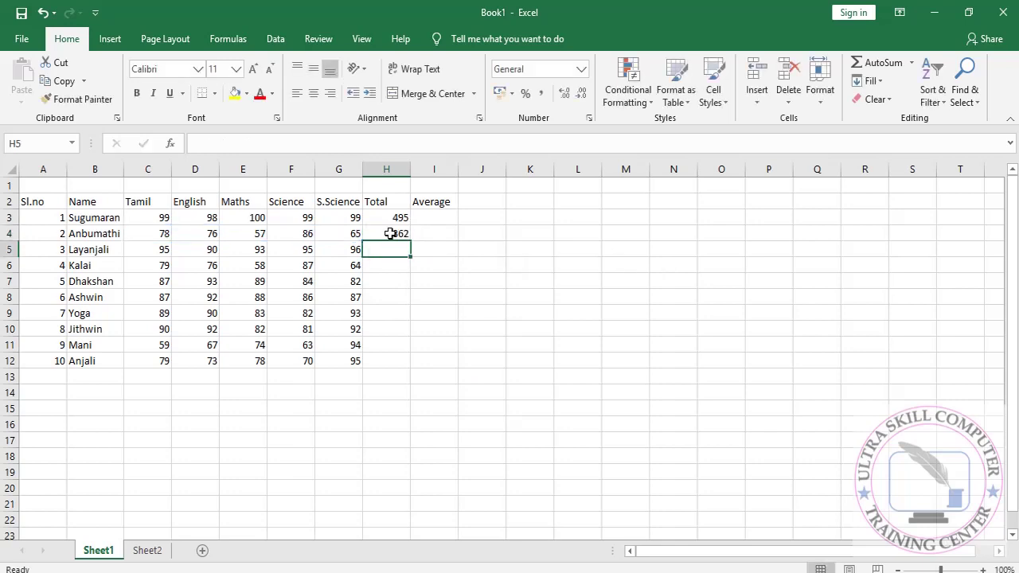
# Fill the SUM formula from H4 down through H12 and check the copied formulas.
pyautogui.click(396, 232)
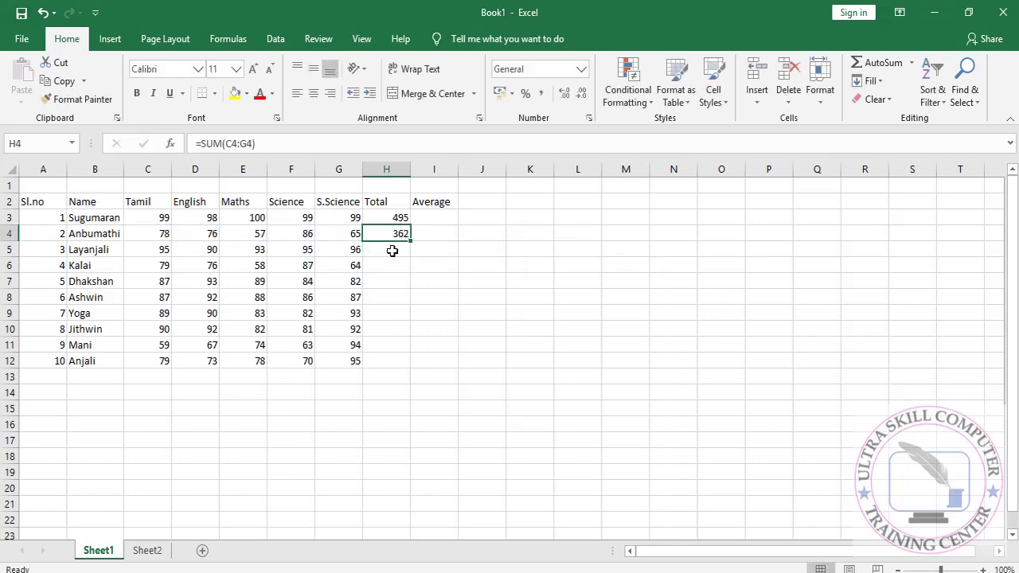
pyautogui.click(393, 250)
pyautogui.press('Return')
pyautogui.click(390, 232)
pyautogui.moveTo(411, 241); pyautogui.dragTo(411, 368)
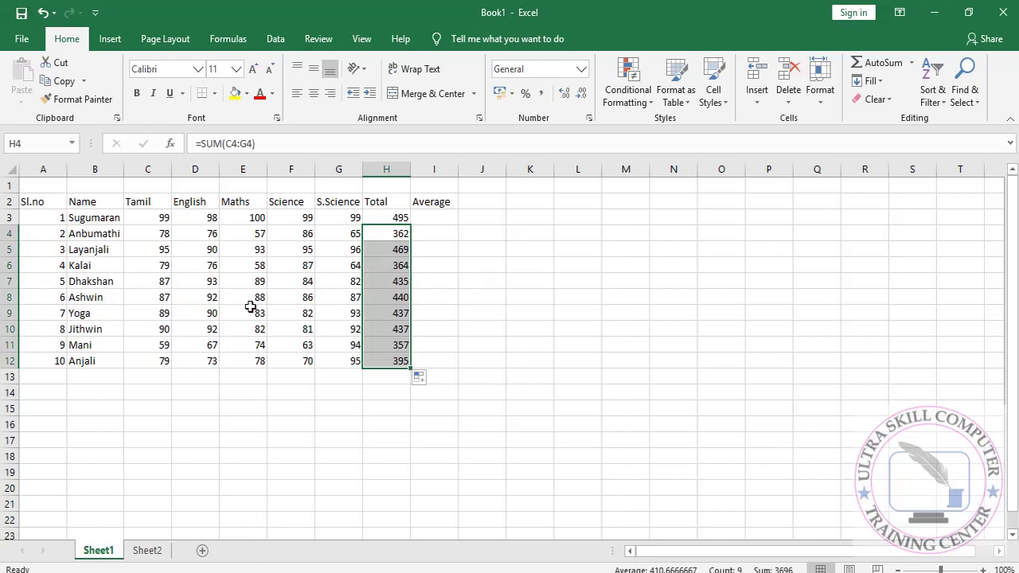
pyautogui.click(396, 236)
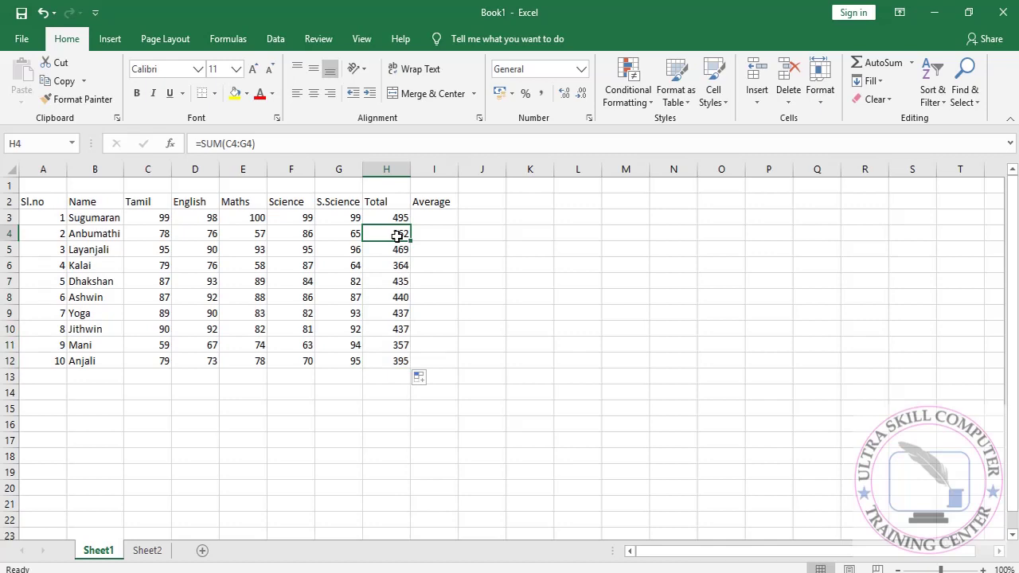
pyautogui.click(396, 252)
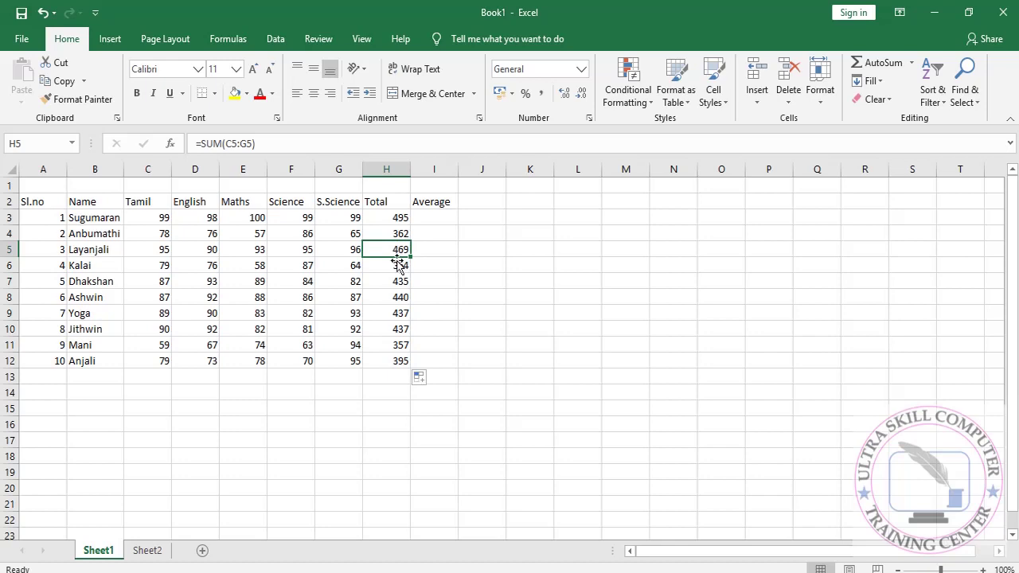
pyautogui.click(398, 279)
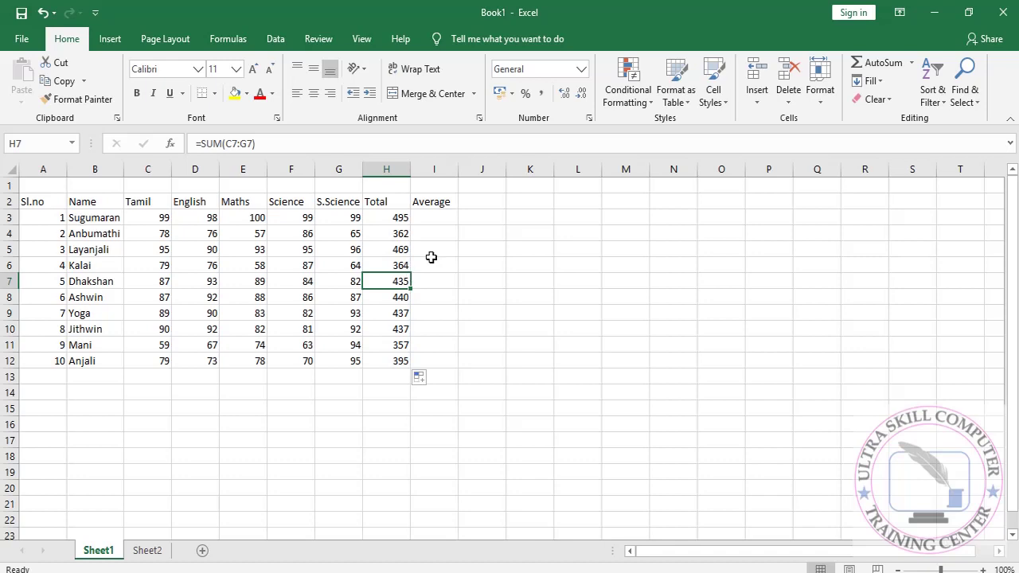
# Enter =AVERAGE(C3:G3) in I3 to average the first student's marks.
pyautogui.click(434, 216)
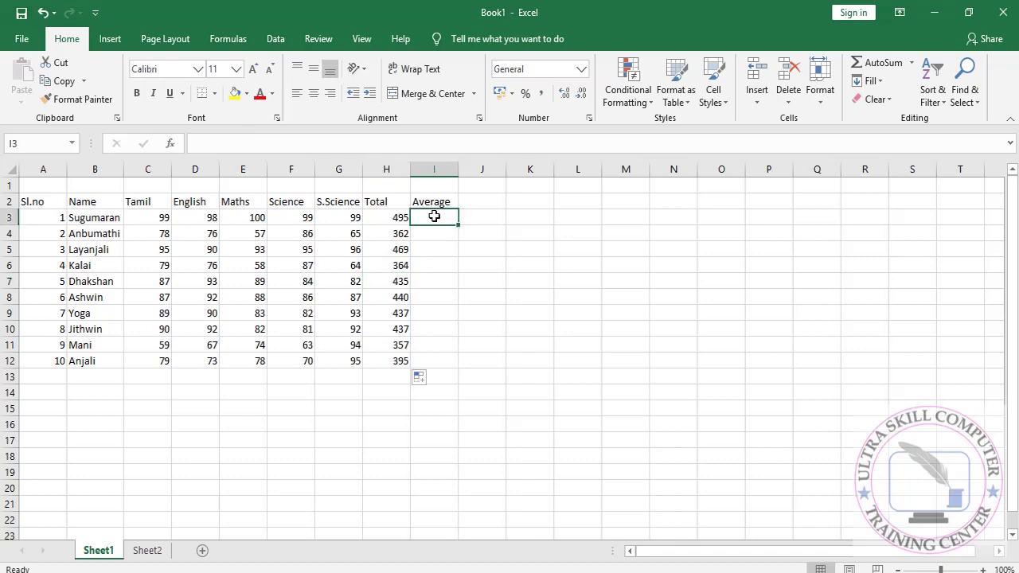
pyautogui.write('=')
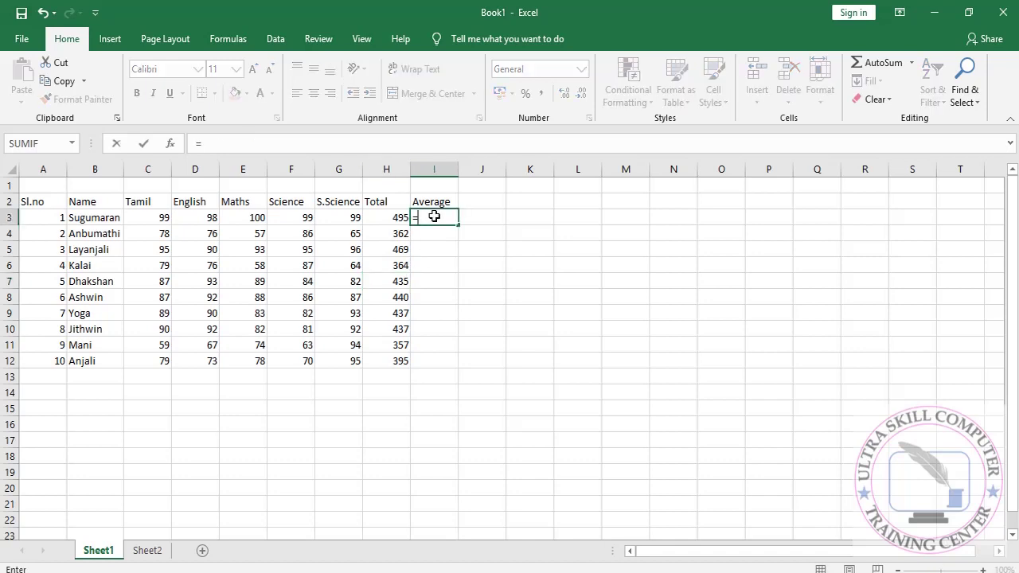
pyautogui.write('average')
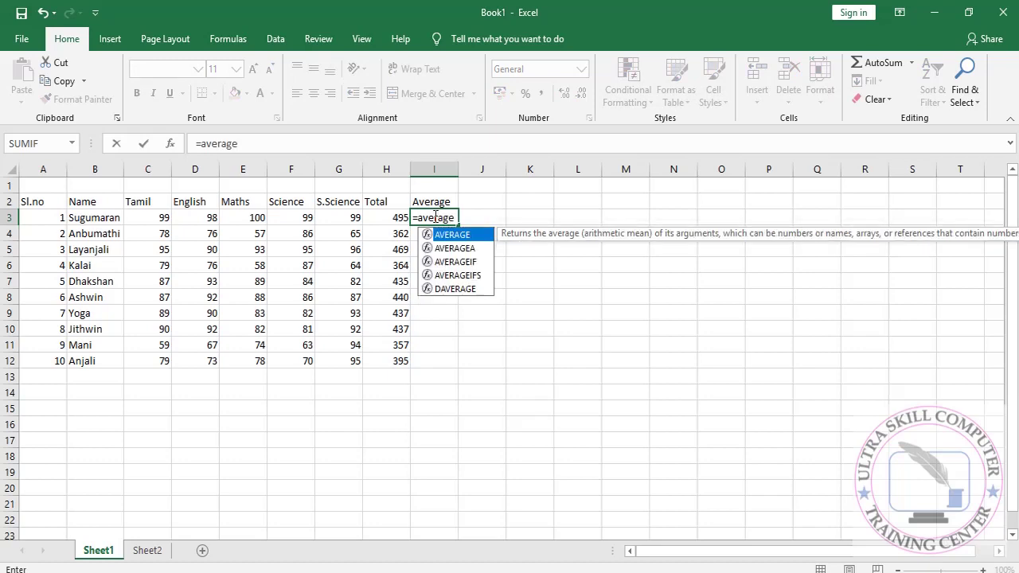
pyautogui.write('(')
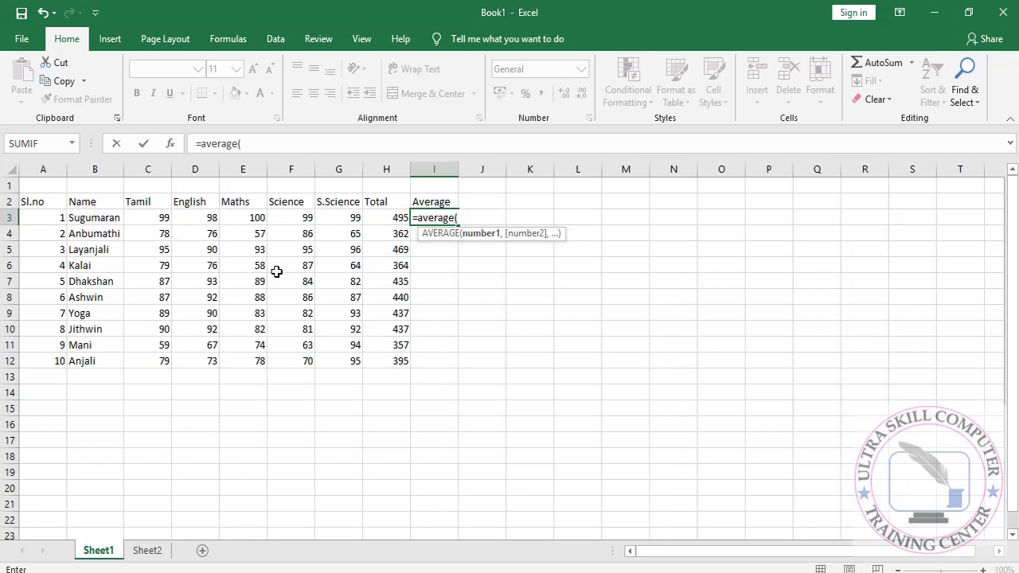
pyautogui.write('c')
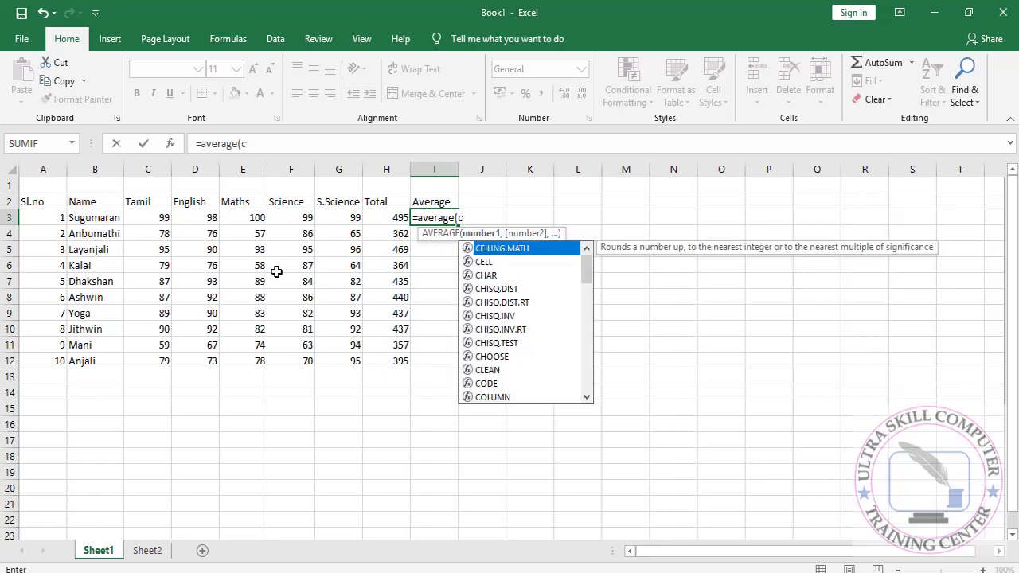
pyautogui.write('3')
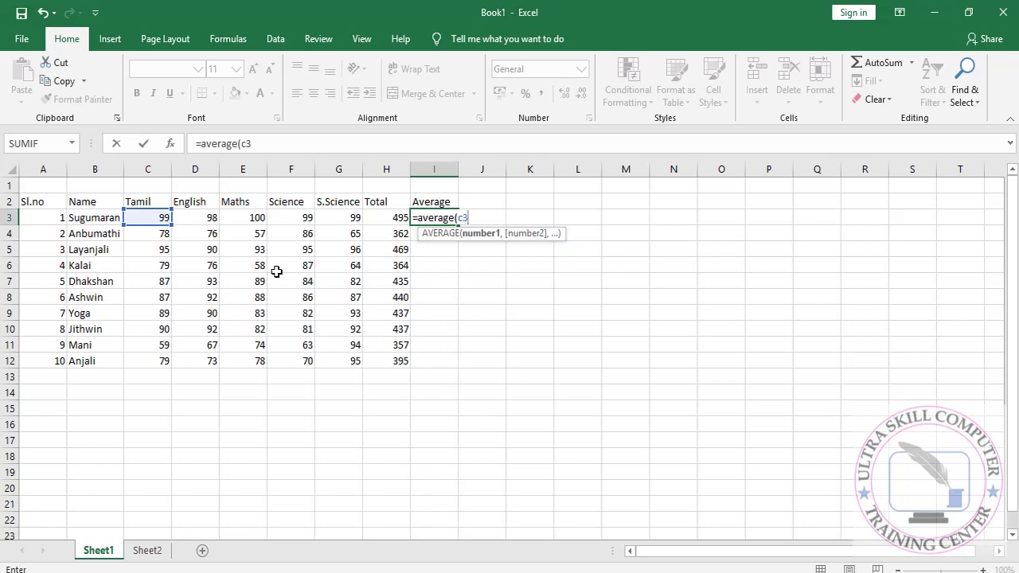
pyautogui.write(':g3')
pyautogui.press('Return')
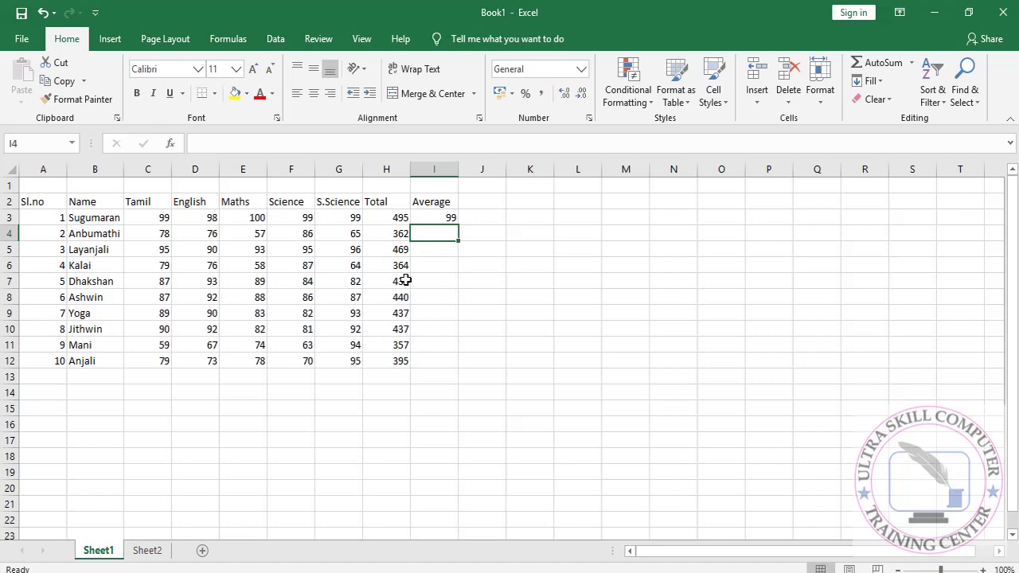
pyautogui.click(449, 218)
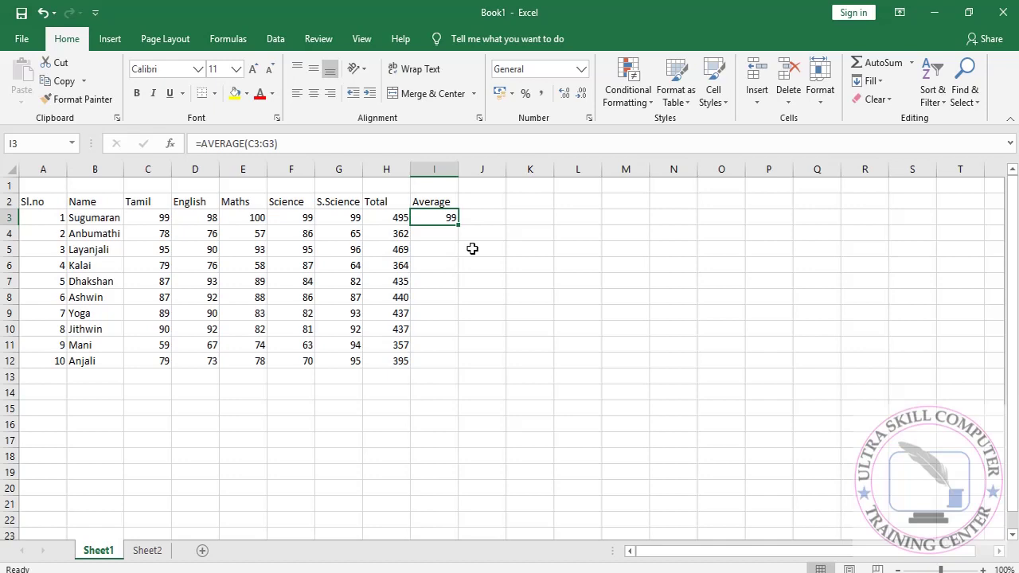
pyautogui.click(481, 220)
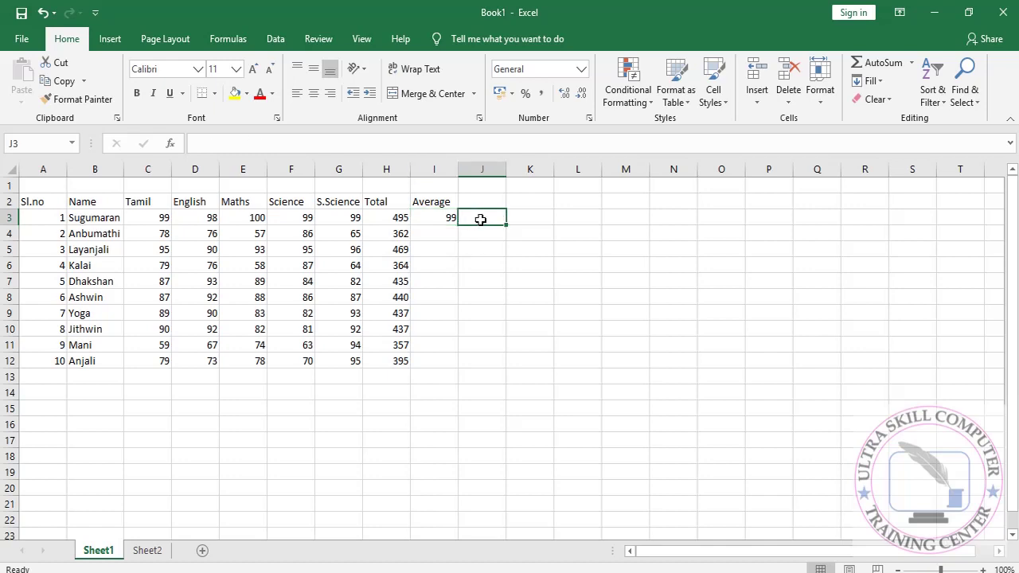
pyautogui.click(438, 219)
pyautogui.click(308, 145)
pyautogui.write('/')
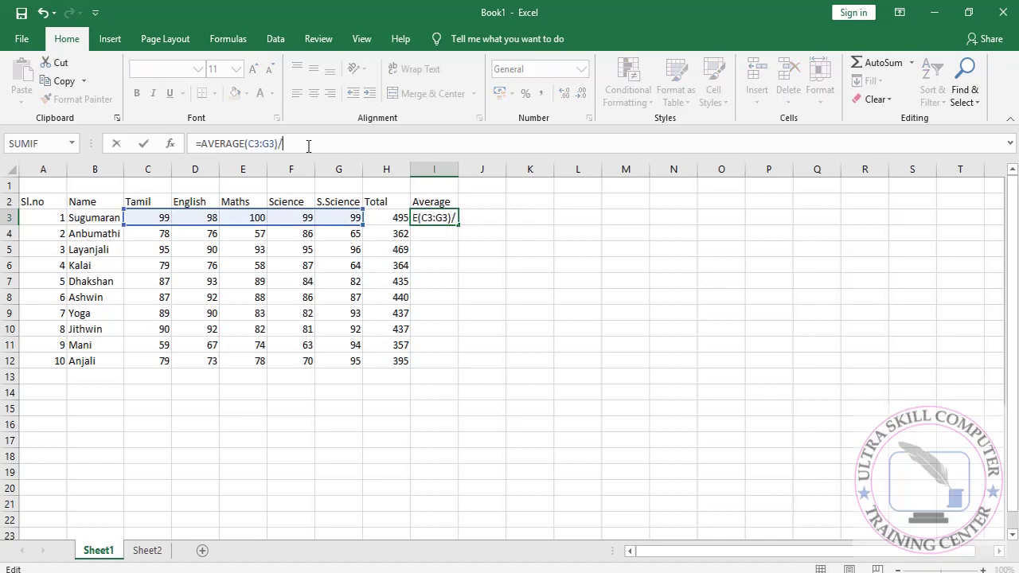
pyautogui.write('2')
pyautogui.press('Return')
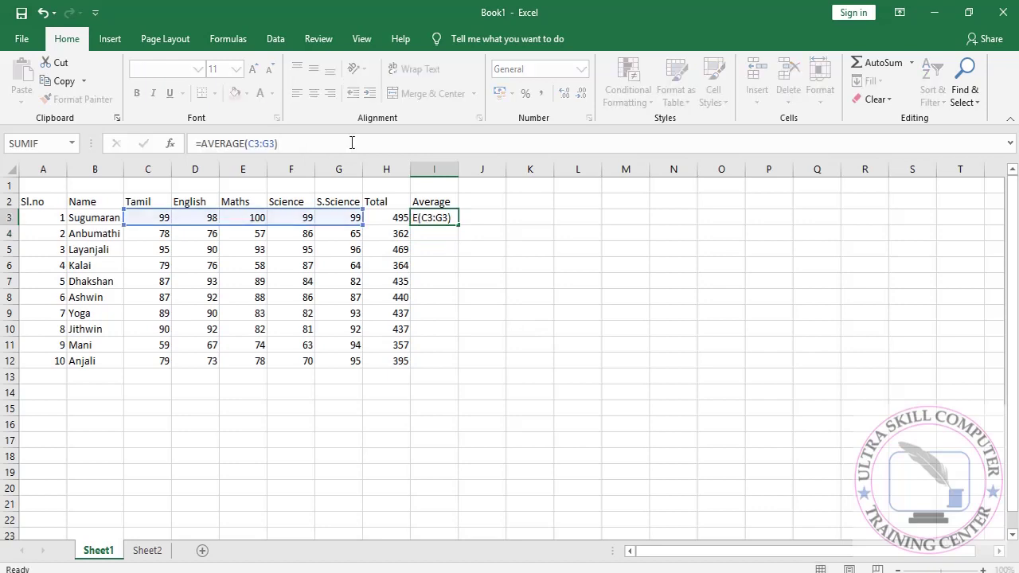
pyautogui.press('Return')
# Fill the AVERAGE formula from I3 down through I12.
pyautogui.click(428, 213)
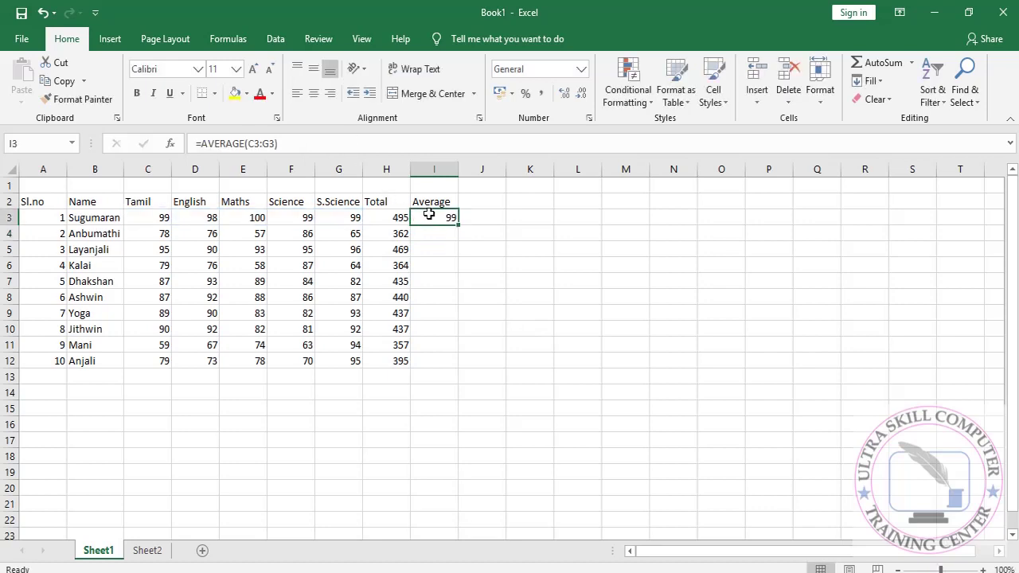
pyautogui.moveTo(459, 223); pyautogui.dragTo(458, 369)
pyautogui.click(522, 230)
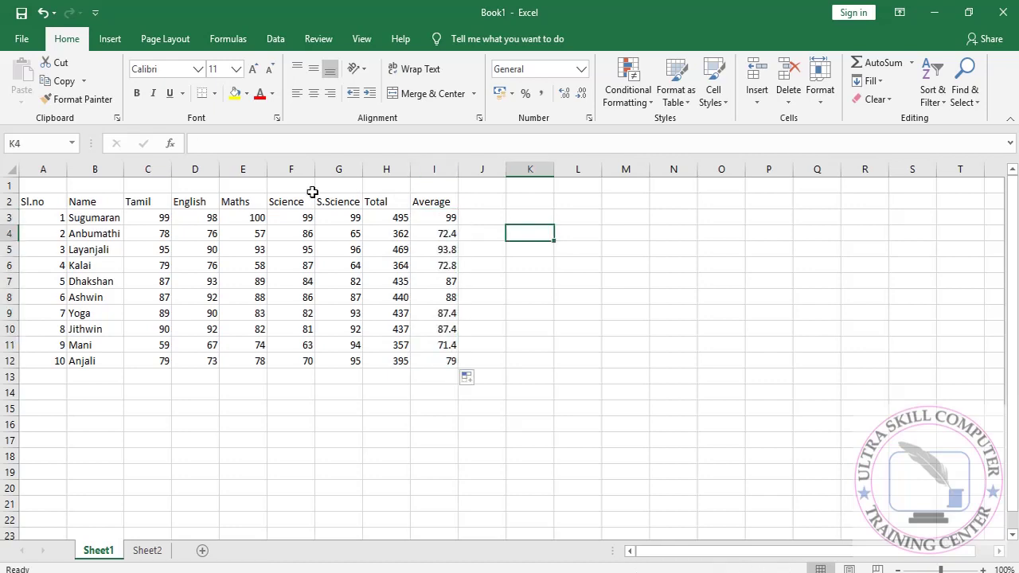
# Clear the first student's total formula from H3.
pyautogui.click(390, 222)
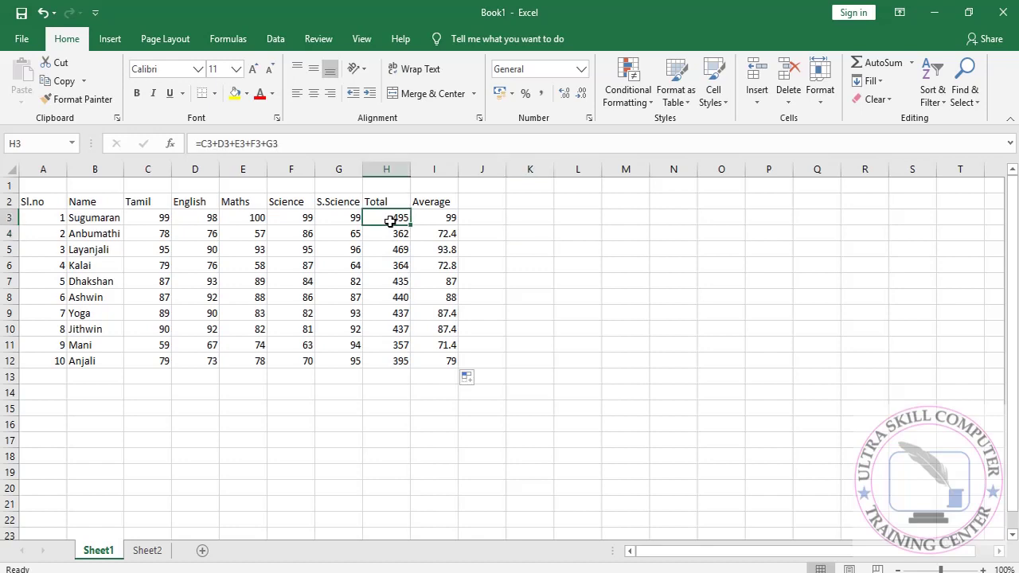
pyautogui.press('Delete')
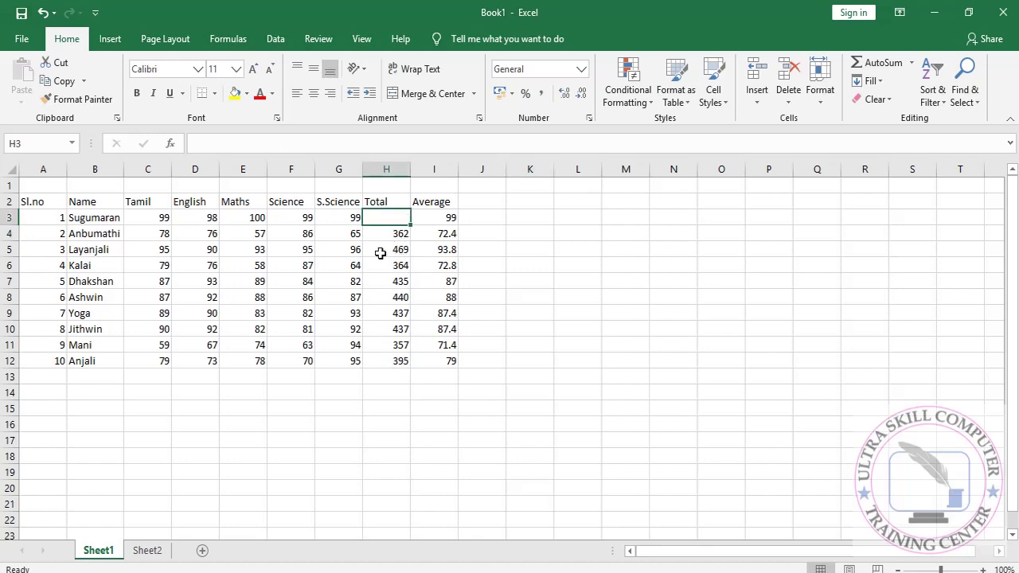
pyautogui.click(382, 251)
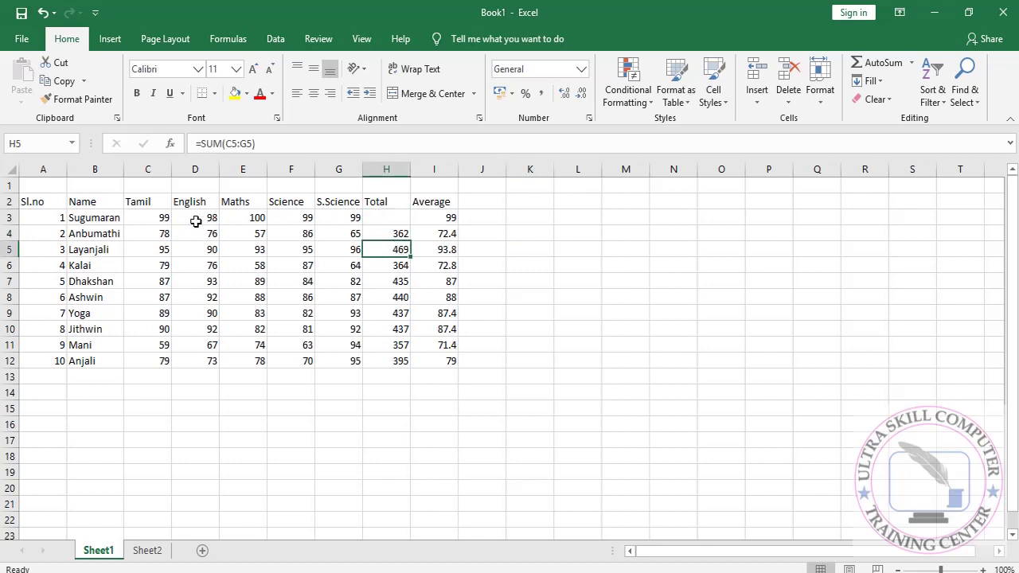
# Total the first student's marks in C3:G3 into H3 with AutoSum's Sum function and check the resulting formula.
pyautogui.click(156, 217)
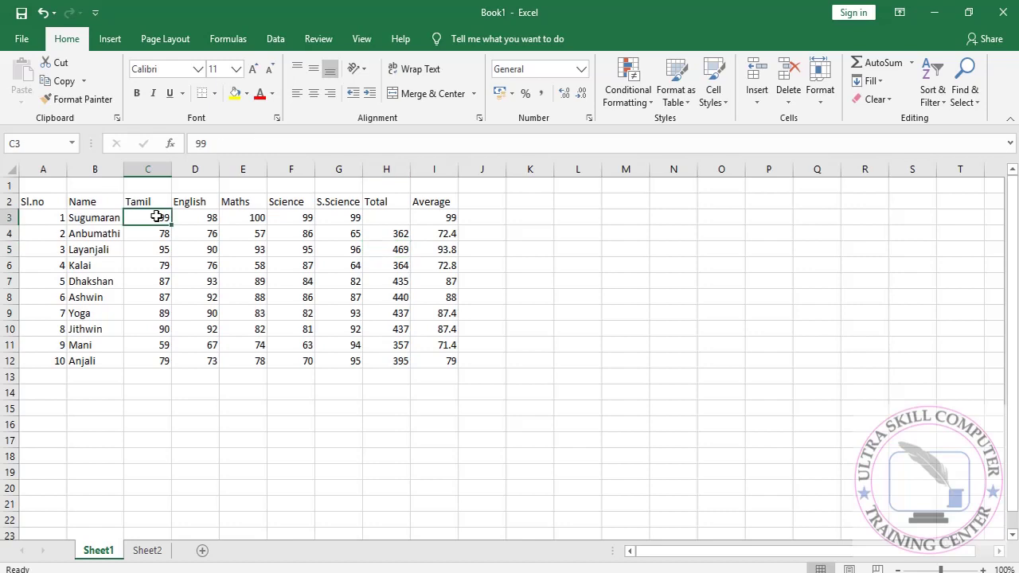
pyautogui.hotkey('shift', 'Right')
pyautogui.hotkey('shift', 'Right')
pyautogui.hotkey('shift', 'Right')
pyautogui.hotkey('shift', 'Right')
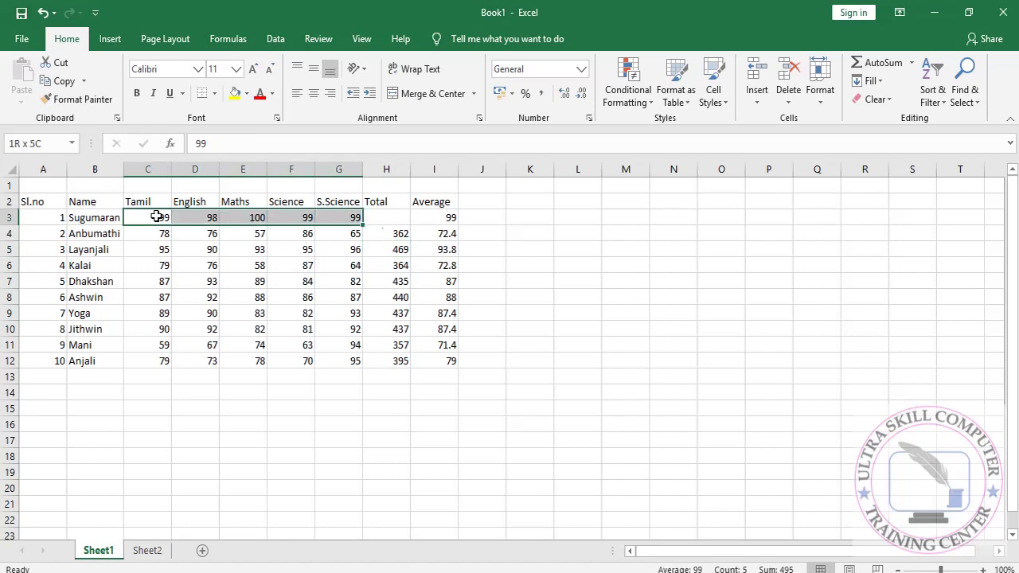
pyautogui.click(910, 63)
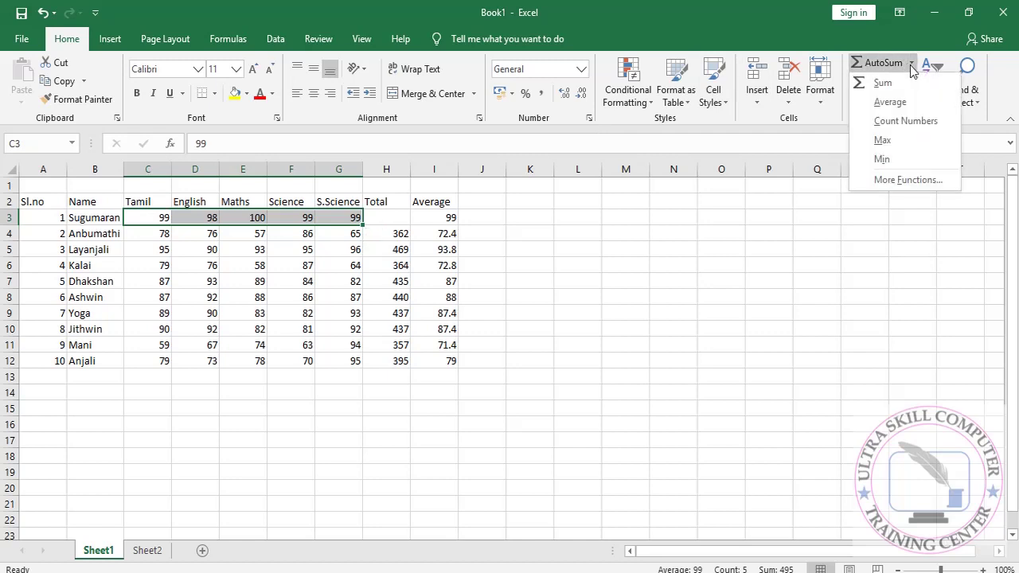
pyautogui.click(899, 84)
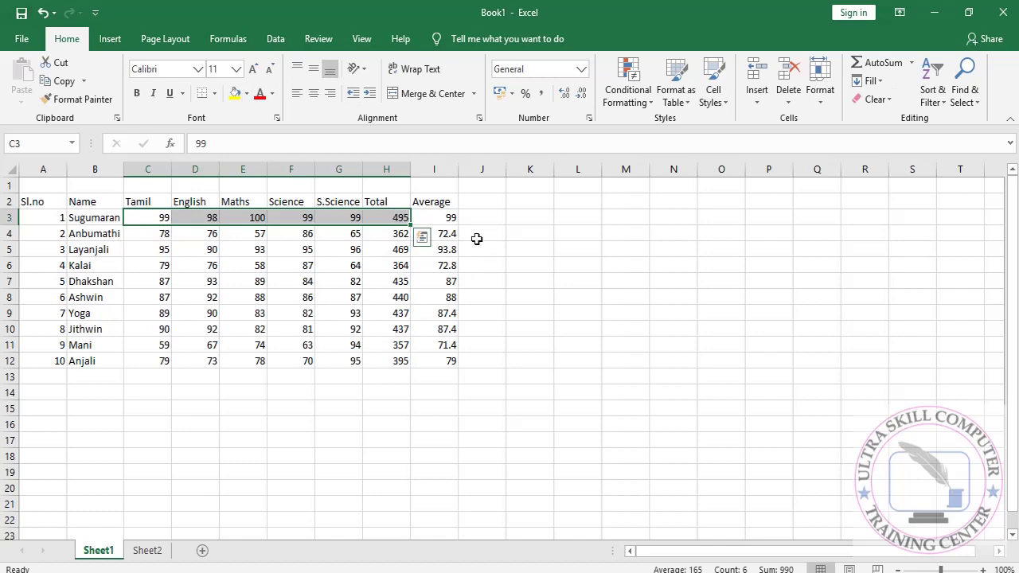
pyautogui.click(383, 219)
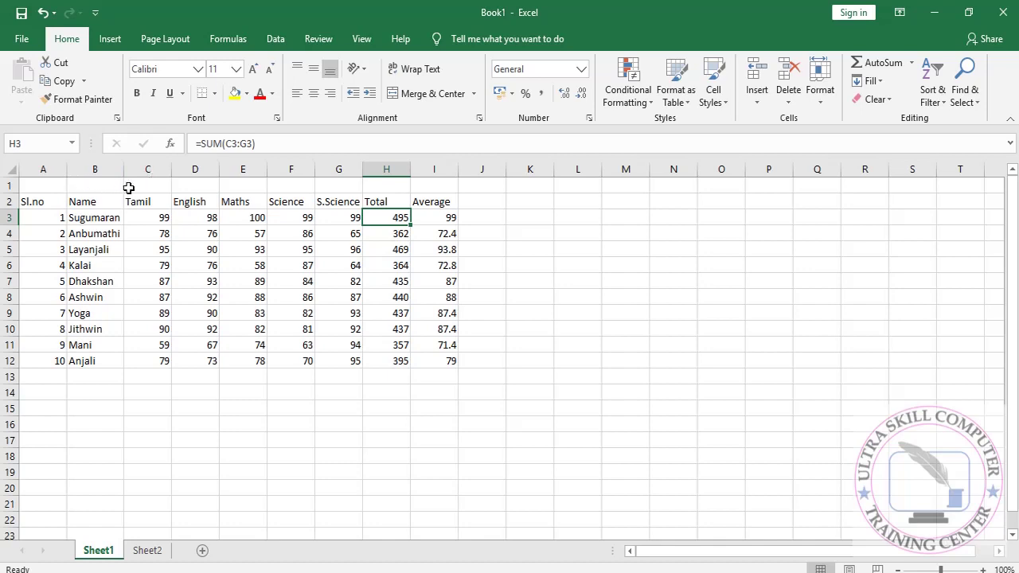
# Merge and center cells B1:H1 and enter the title "19th mark list" in them.
pyautogui.moveTo(111, 184); pyautogui.dragTo(382, 180)
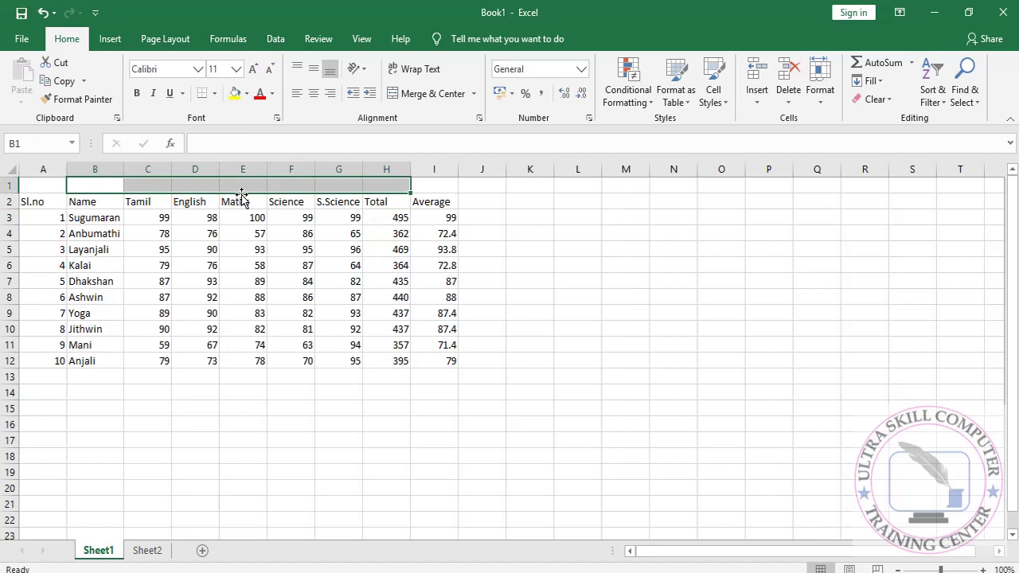
pyautogui.click(415, 94)
pyautogui.click(243, 468)
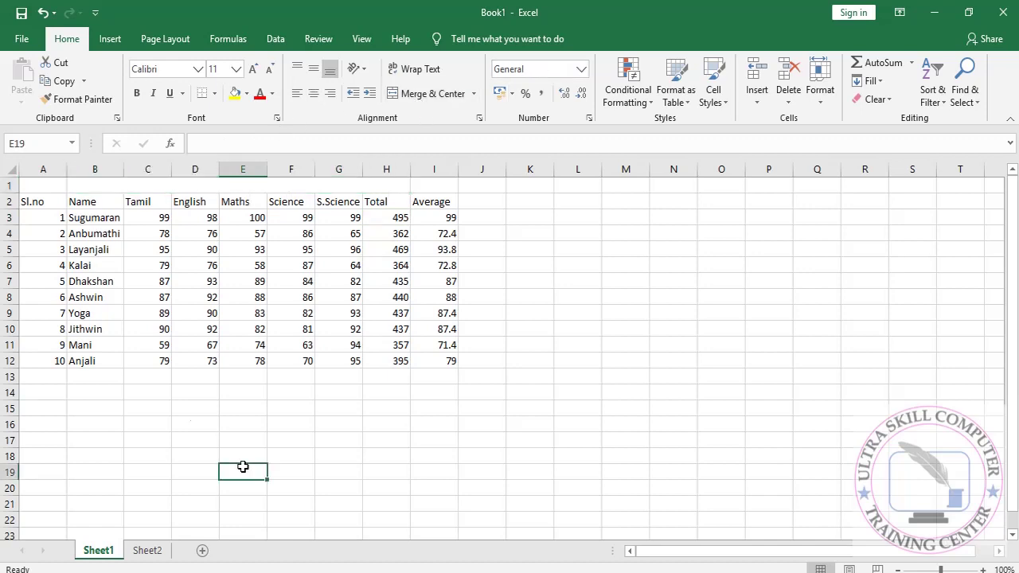
pyautogui.click(101, 190)
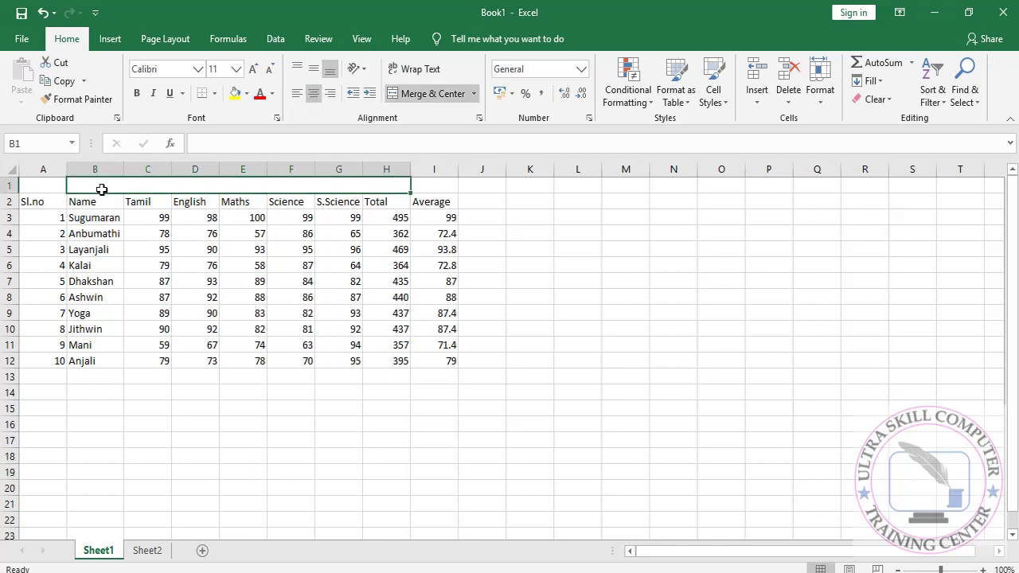
pyautogui.write('19th mark list')
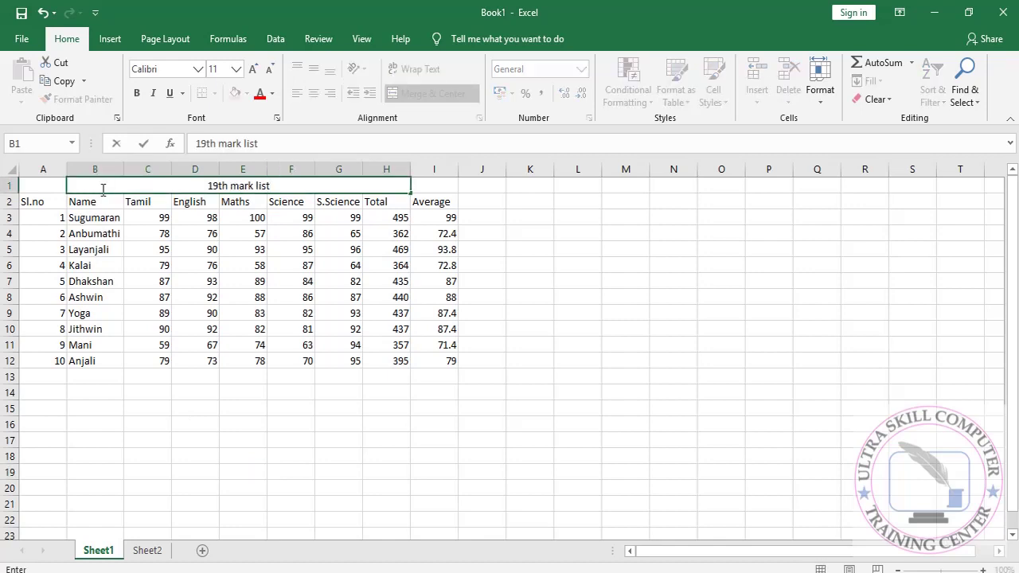
pyautogui.press('Return')
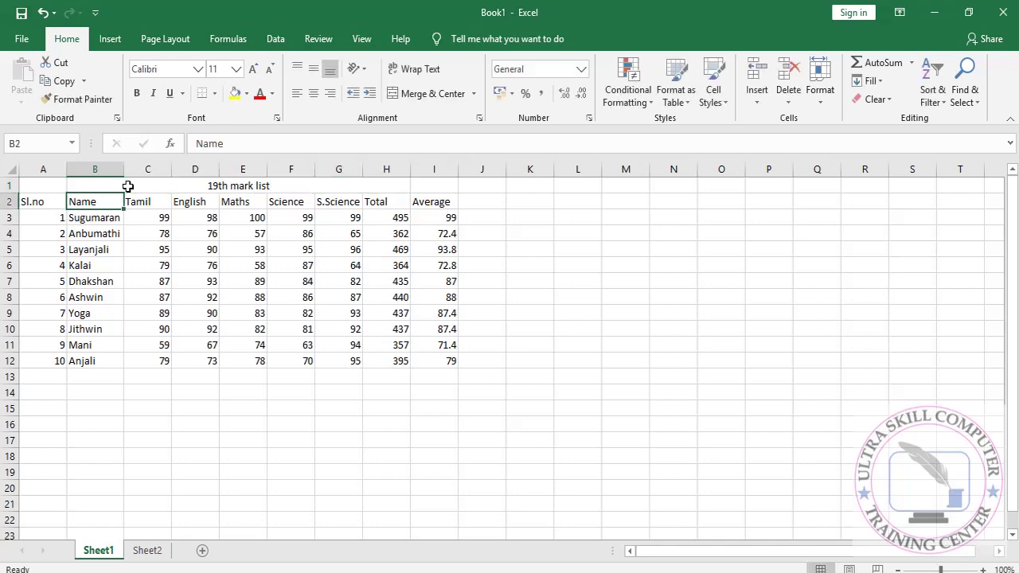
# Format the merged title in row 1 as bold, font size 20, with red text.
pyautogui.click(127, 187)
pyautogui.click(136, 94)
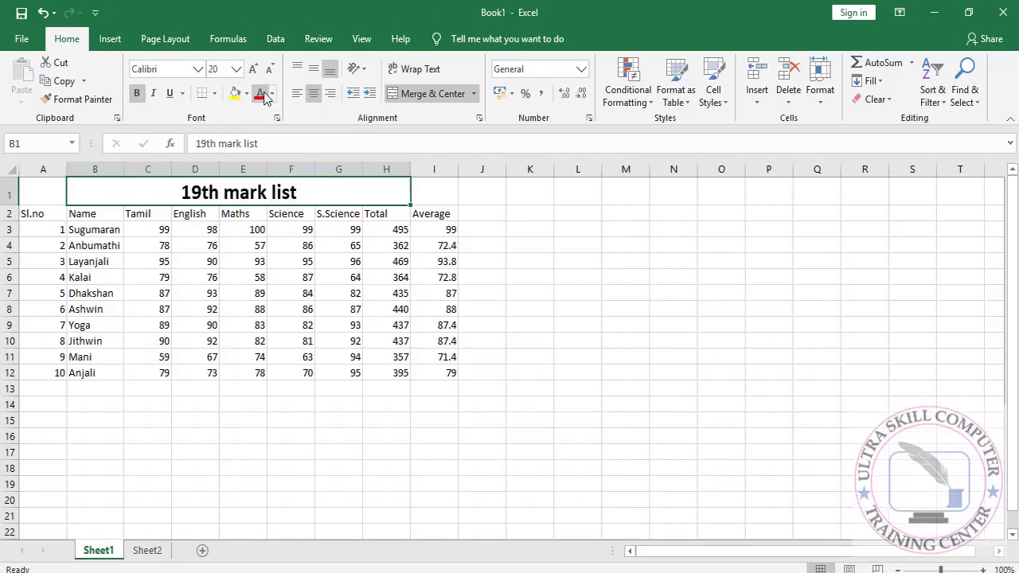
pyautogui.click(263, 94)
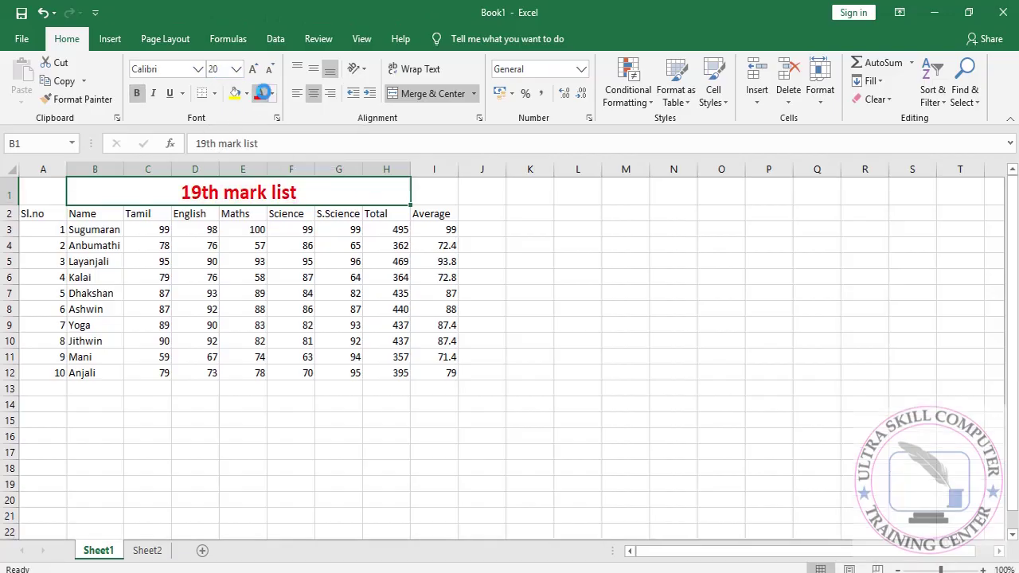
pyautogui.click(515, 382)
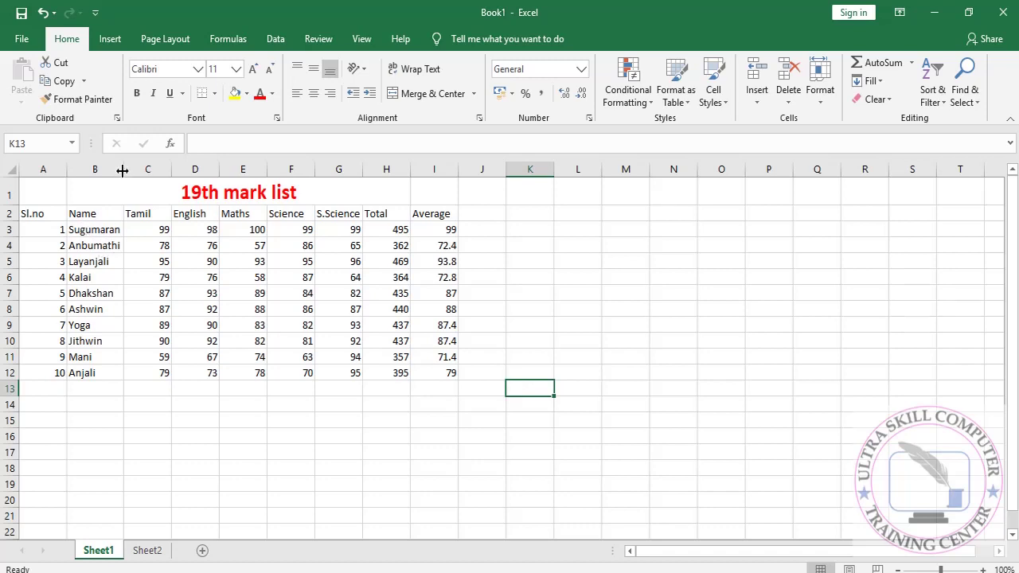
# Adjust column B's width so the full student names fit, and make heading row 2 slightly taller.
pyautogui.moveTo(123, 169); pyautogui.dragTo(102, 175)
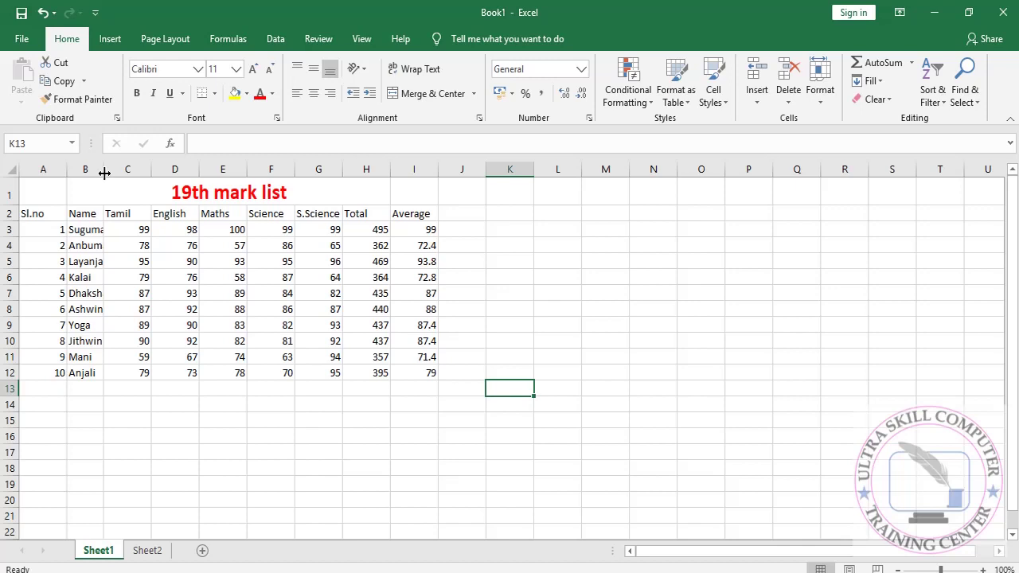
pyautogui.moveTo(102, 171); pyautogui.dragTo(127, 168)
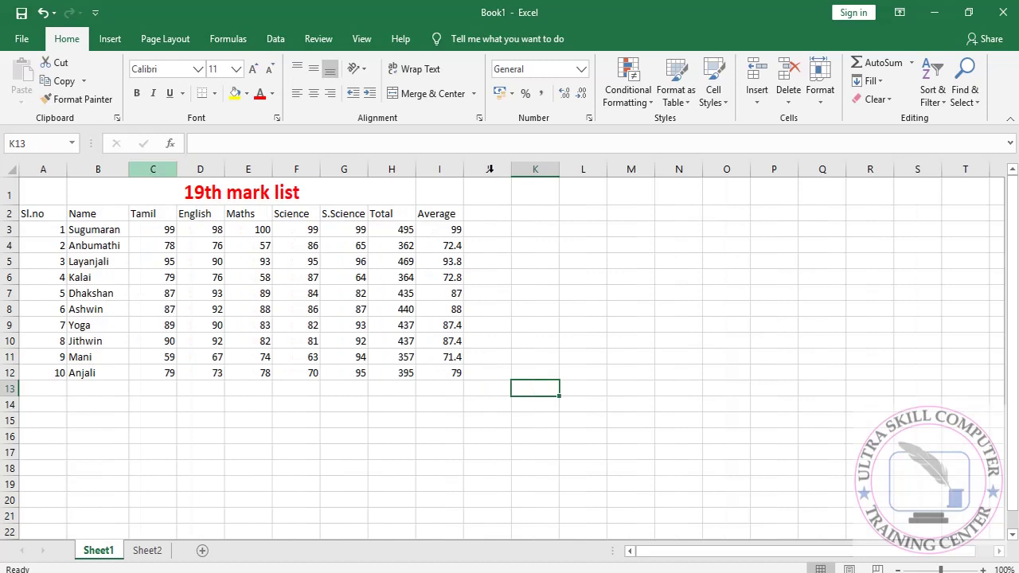
pyautogui.click(37, 215)
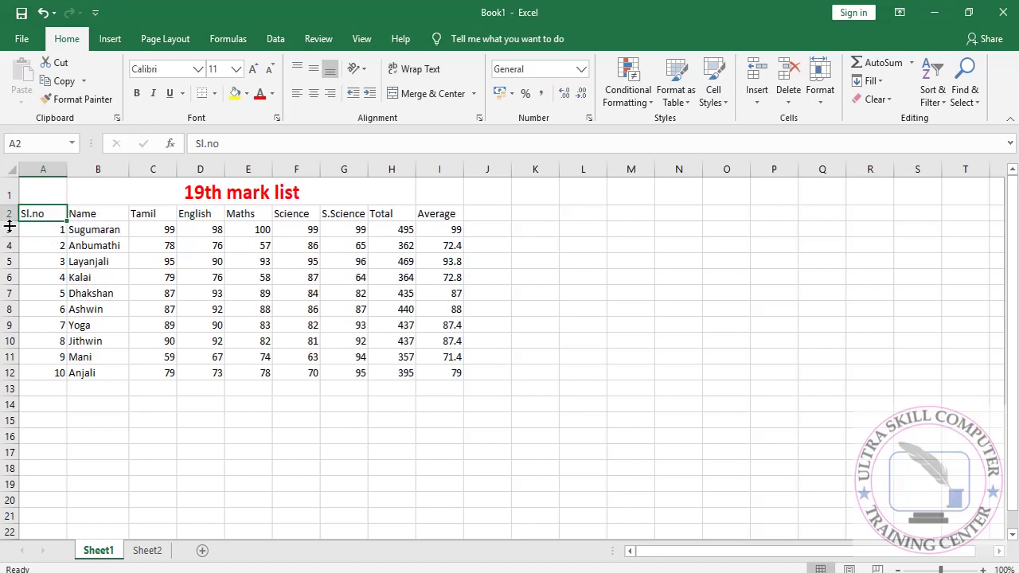
pyautogui.moveTo(10, 222); pyautogui.dragTo(10, 231)
# Set the height of row 4 to 20.
pyautogui.press('Down')
pyautogui.press('Down')
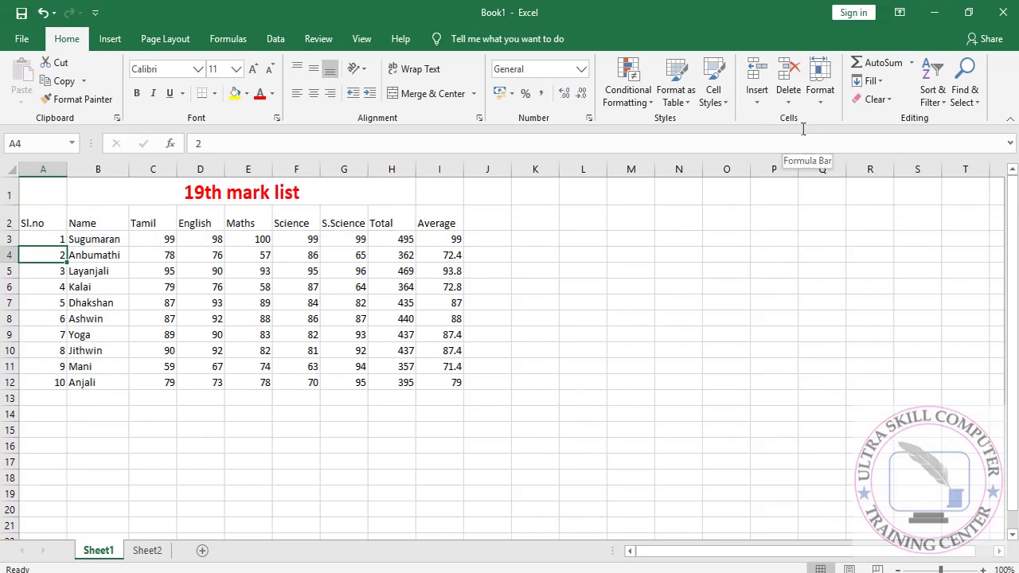
pyautogui.click(820, 104)
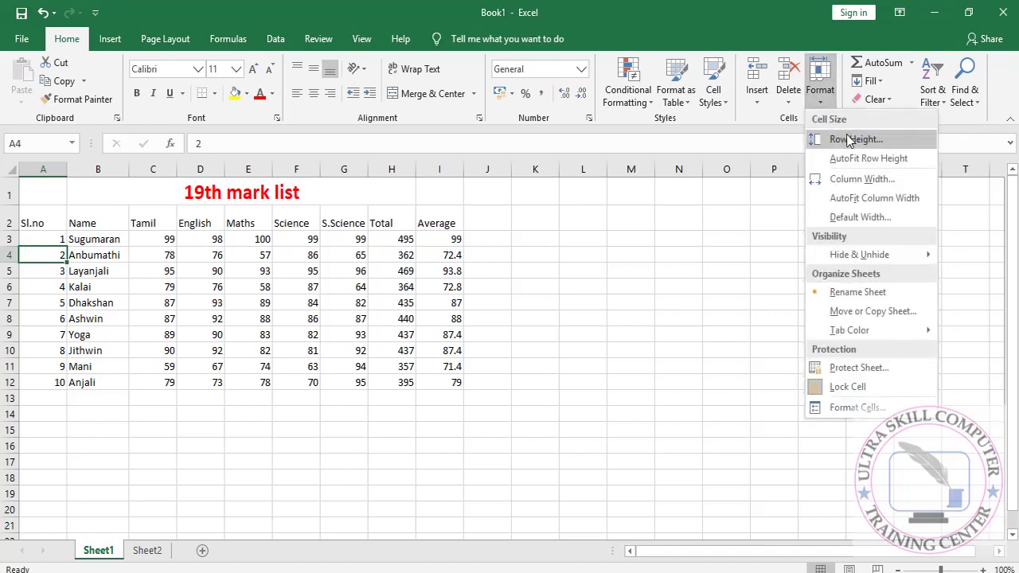
pyautogui.click(850, 140)
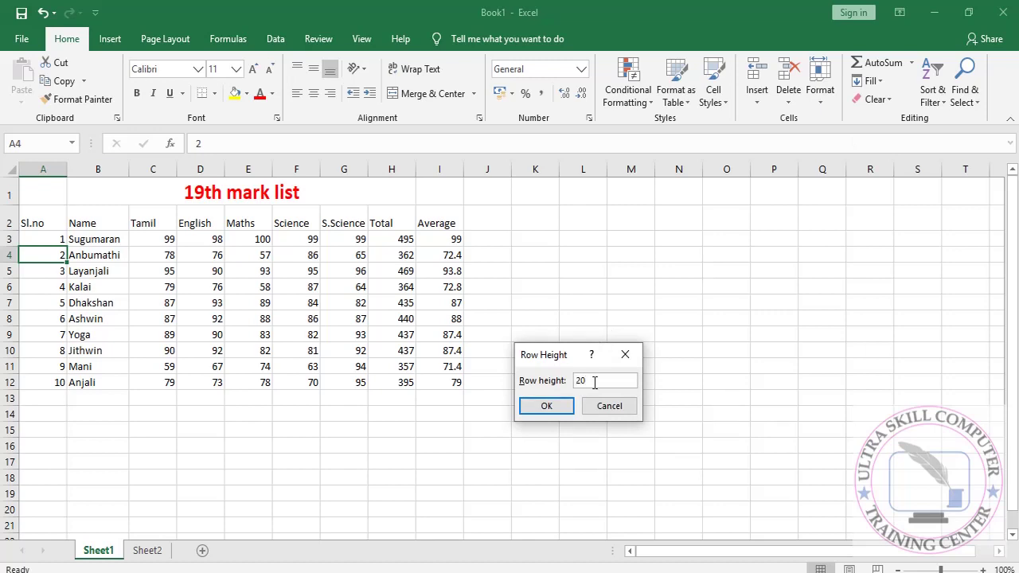
pyautogui.write('20')
pyautogui.press('Return')
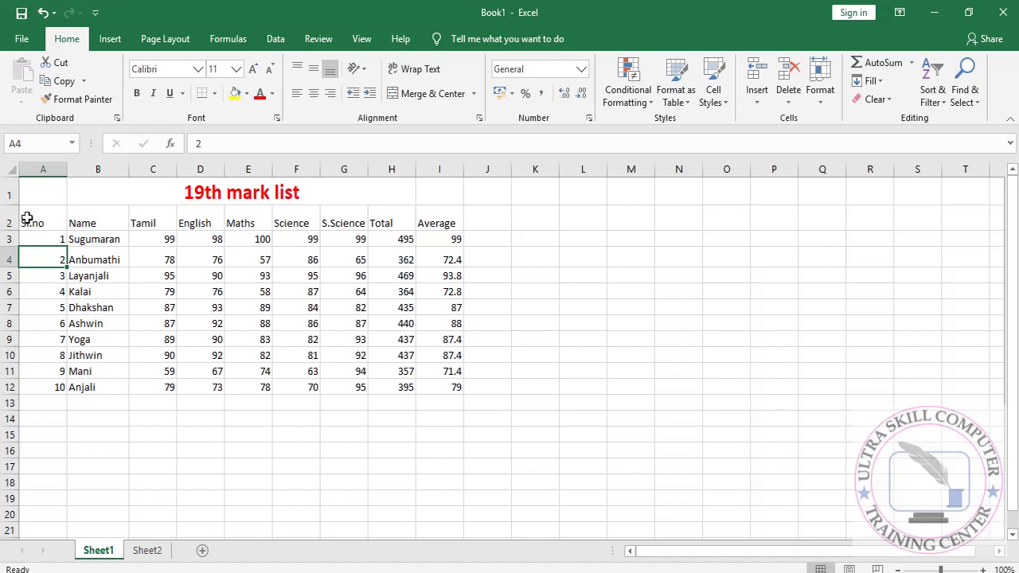
# Set the row height of the whole mark table, A2:I12, to 20.
pyautogui.moveTo(27, 221); pyautogui.dragTo(445, 384)
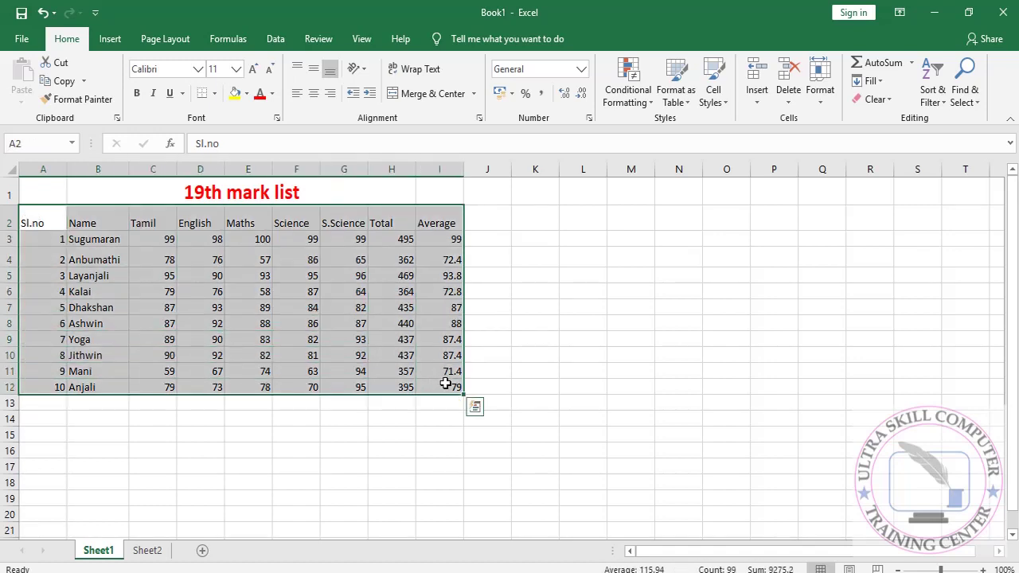
pyautogui.click(821, 99)
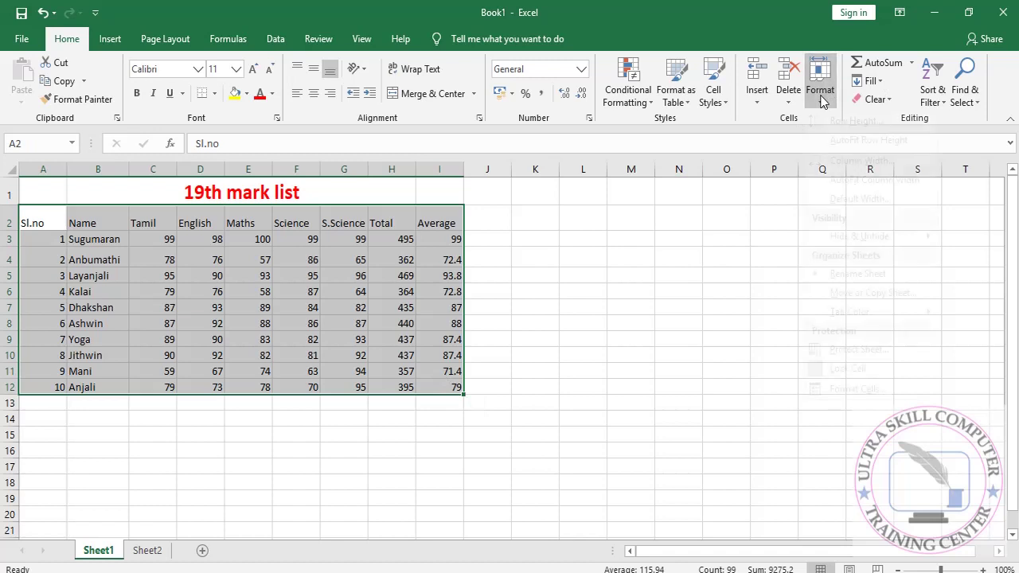
pyautogui.click(847, 140)
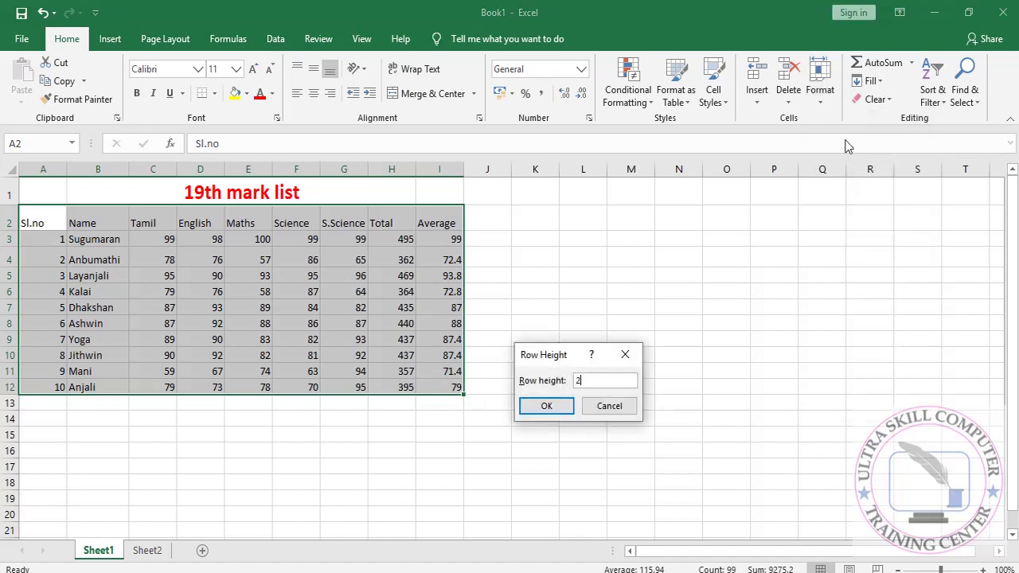
pyautogui.press('Return')
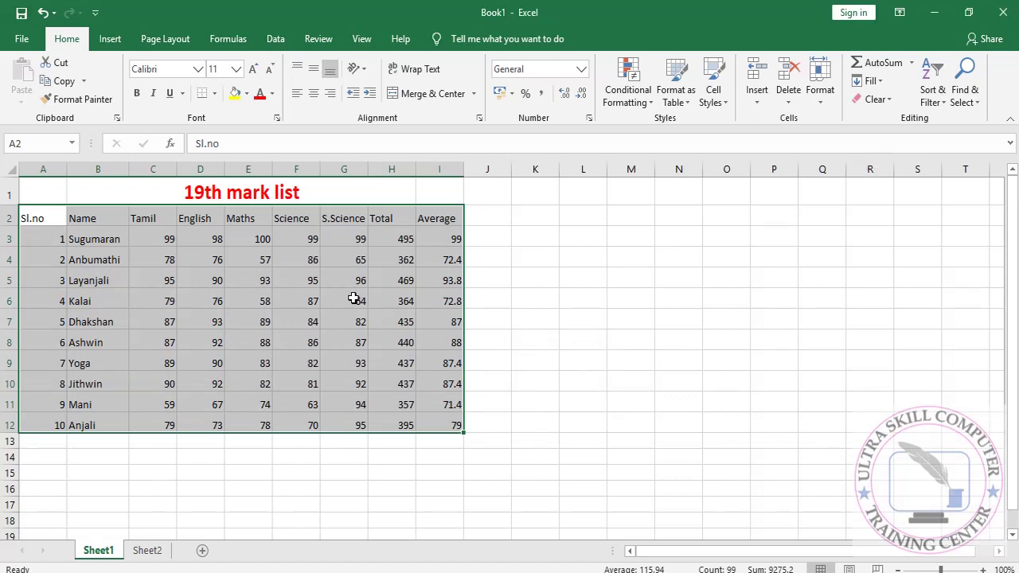
pyautogui.click(586, 282)
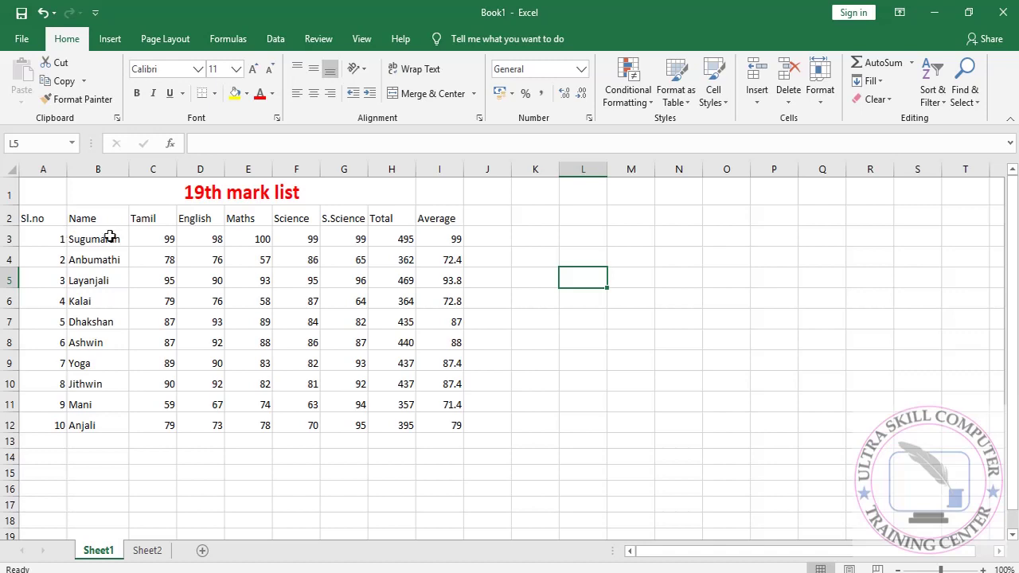
# Center the Sl.no heading in A2 both vertically and horizontally.
pyautogui.click(39, 217)
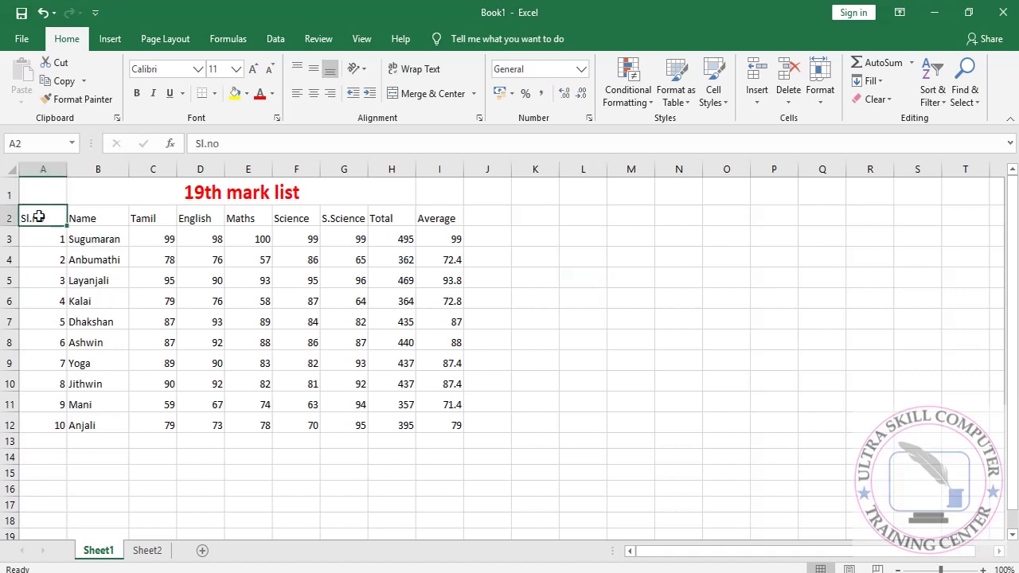
pyautogui.click(314, 73)
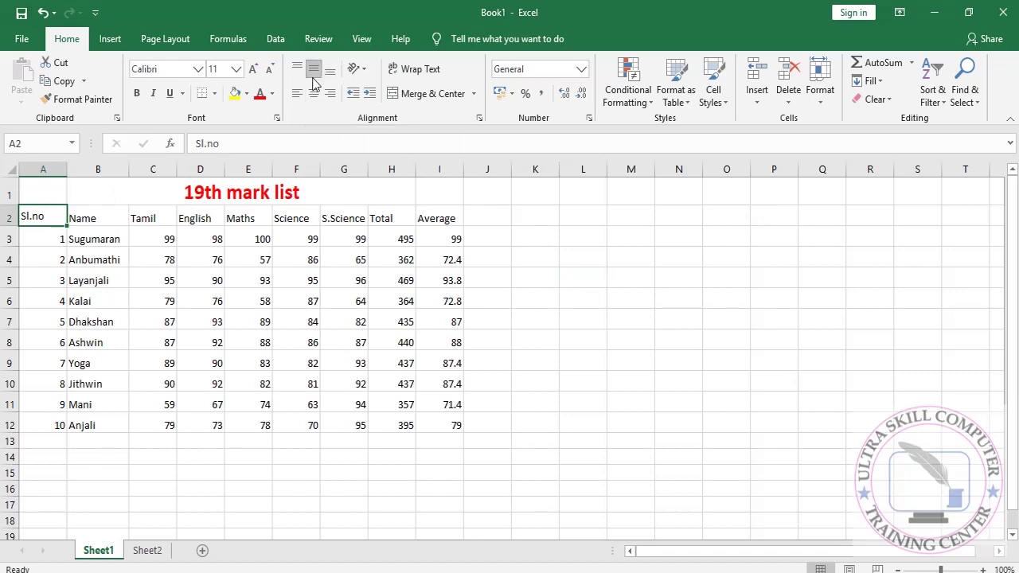
pyautogui.click(317, 97)
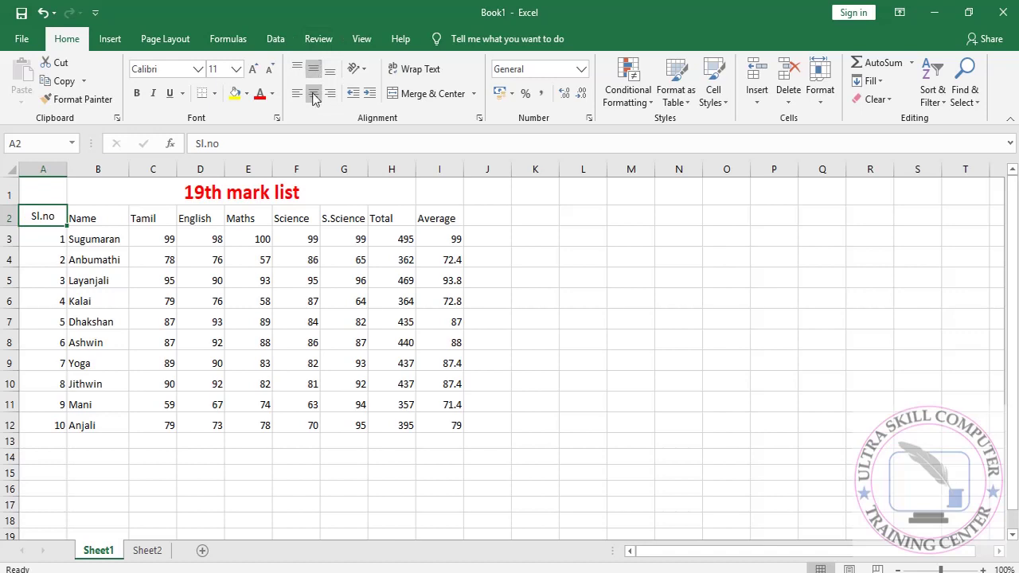
# Center all headings in row 2 vertically and horizontally and make them bold.
pyautogui.click(86, 221)
pyautogui.click(8, 217)
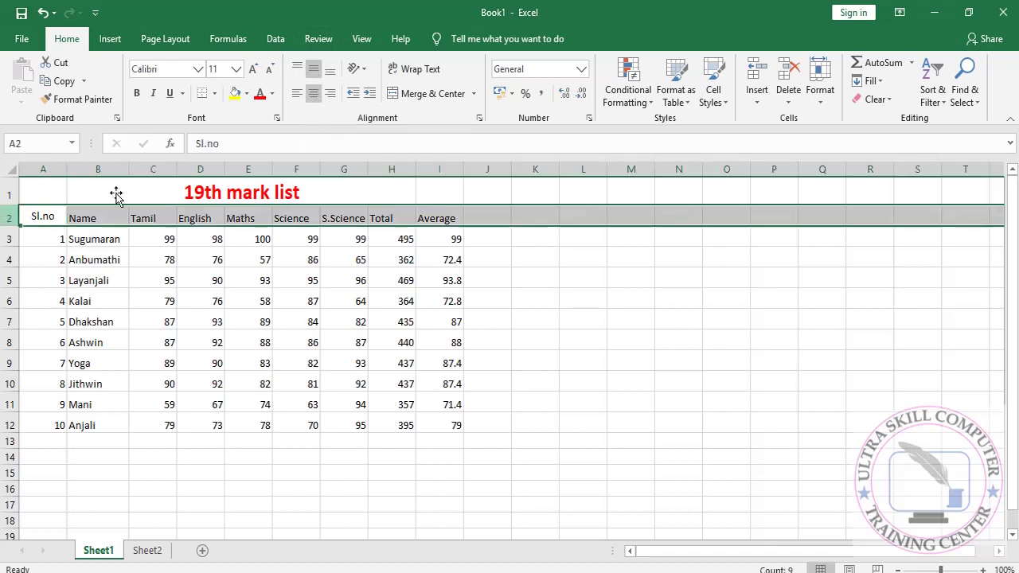
pyautogui.click(313, 70)
pyautogui.click(314, 93)
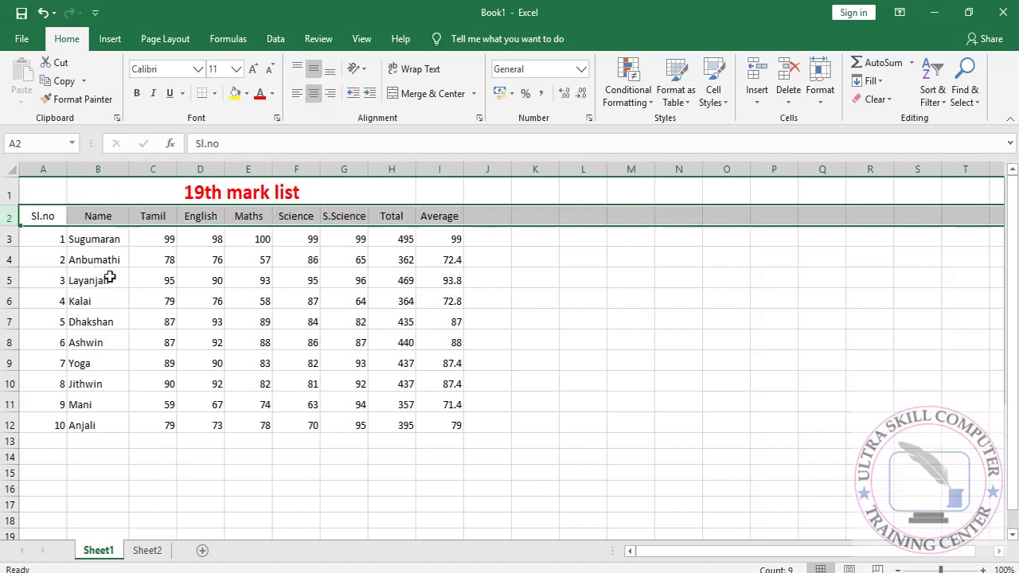
pyautogui.click(137, 94)
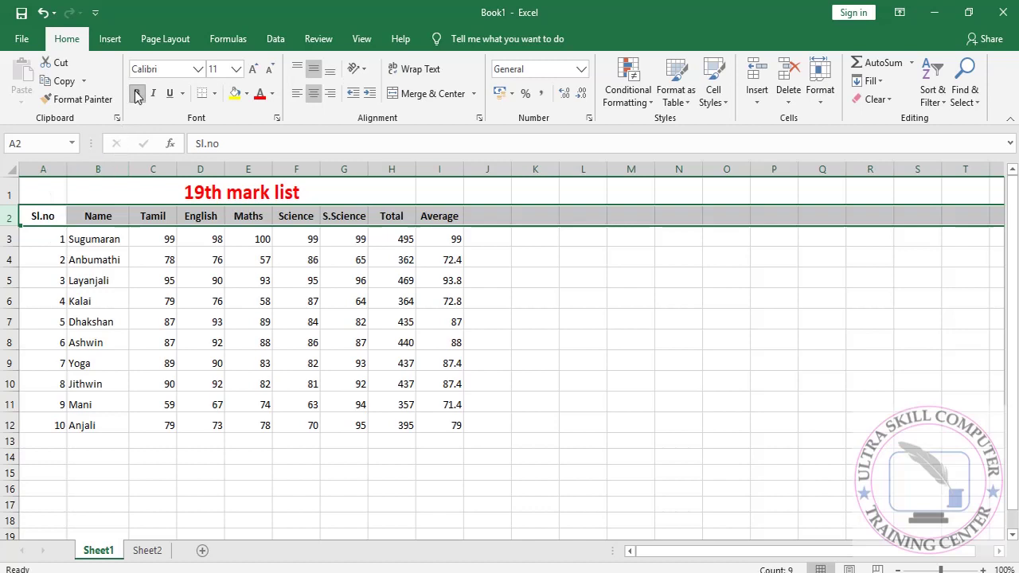
pyautogui.click(130, 365)
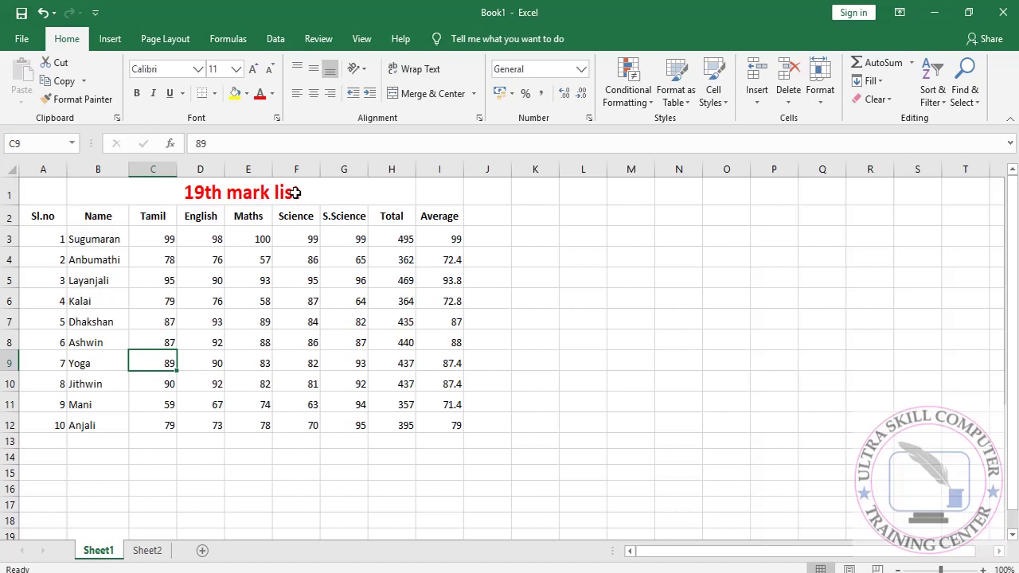
# Insert an empty row above the heading row on Sheet2.
pyautogui.click(147, 550)
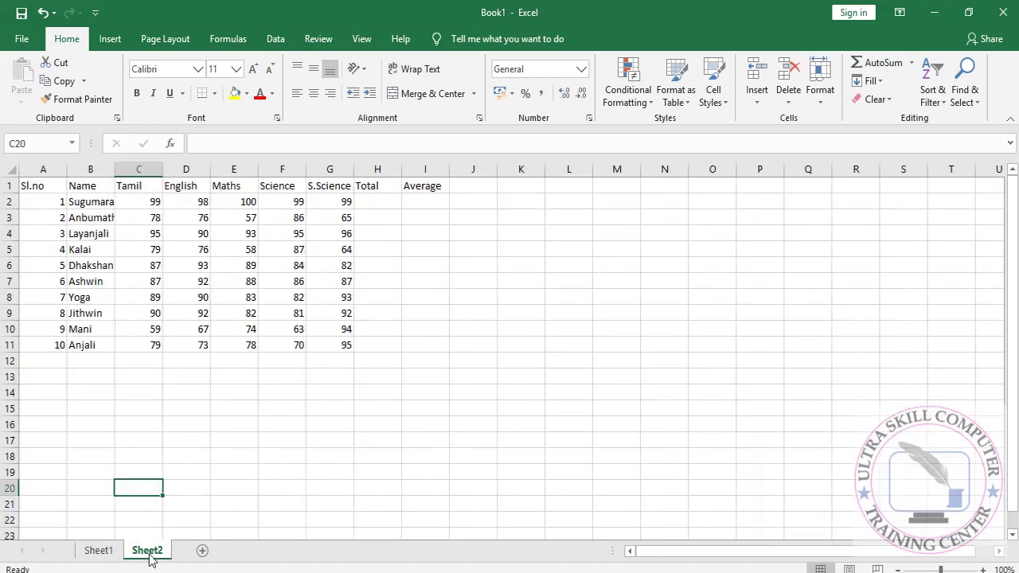
pyautogui.click(6, 184)
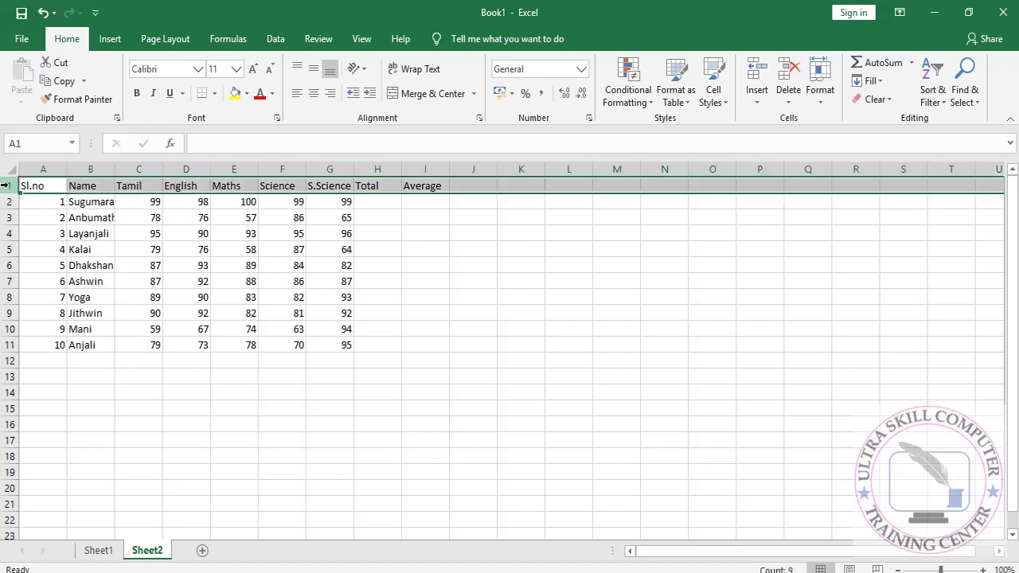
pyautogui.rightClick(7, 185)
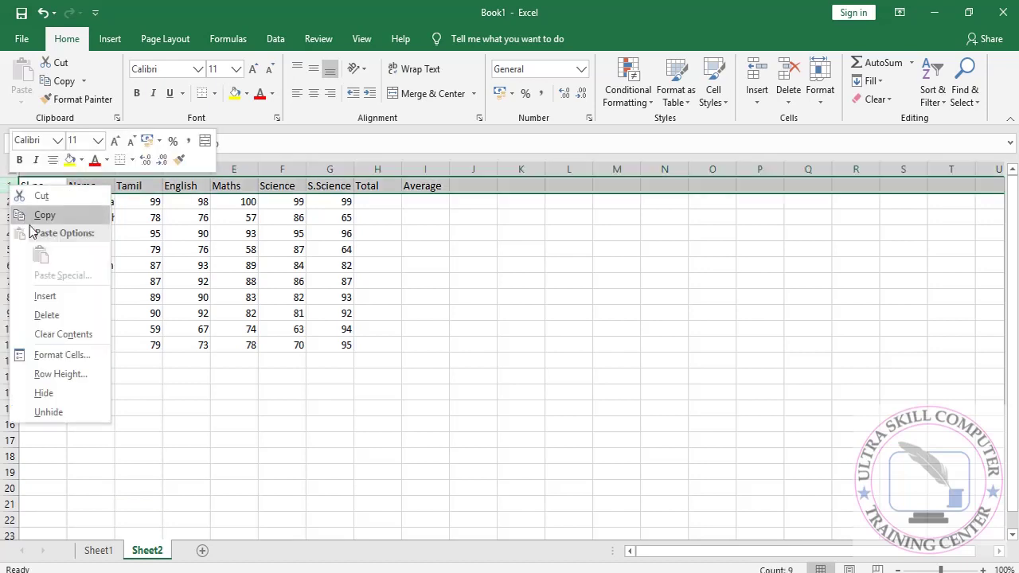
pyautogui.click(76, 296)
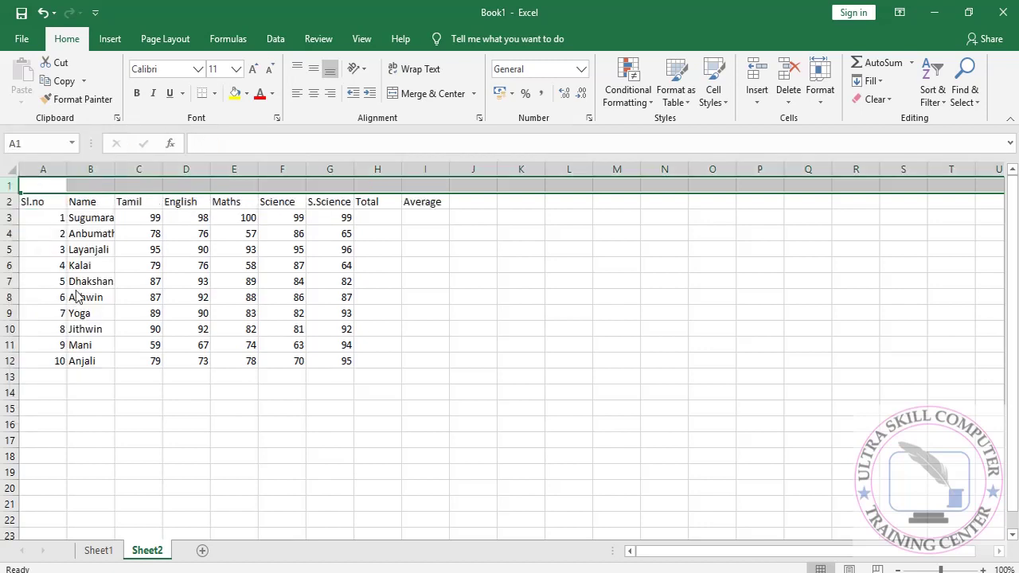
pyautogui.click(455, 284)
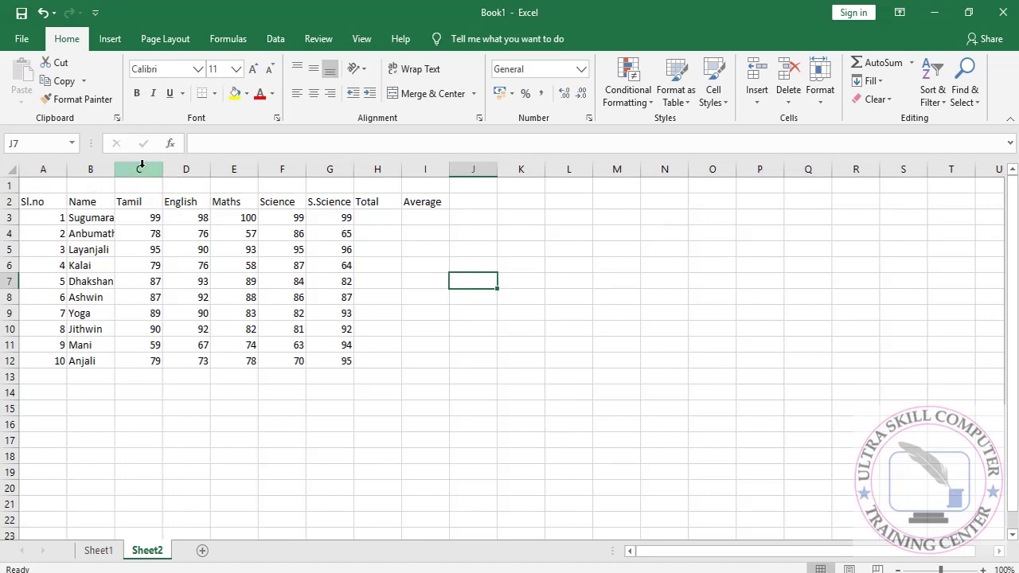
# Insert an empty column between the English and Maths columns on Sheet2.
pyautogui.rightClick(232, 168)
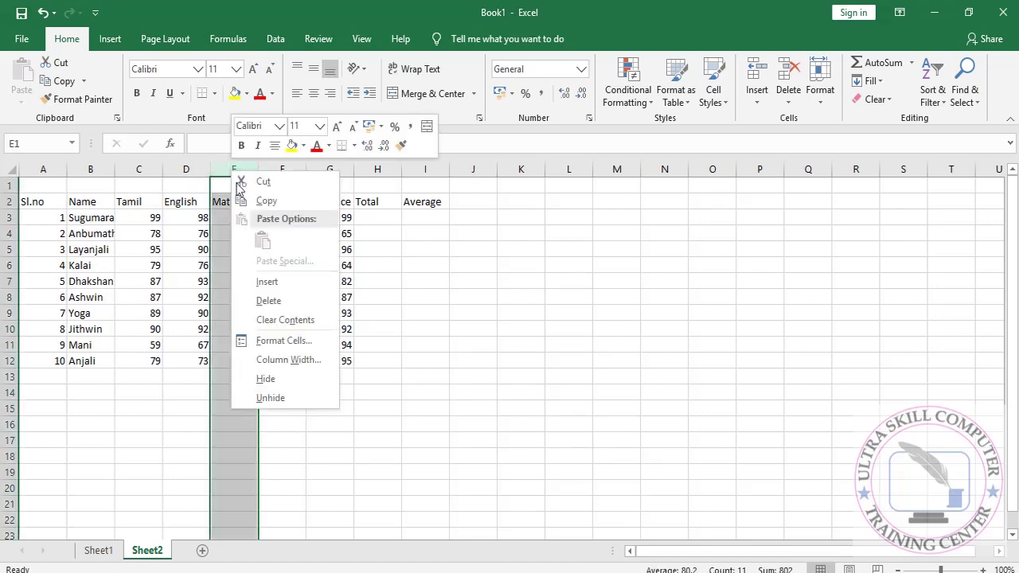
pyautogui.click(267, 282)
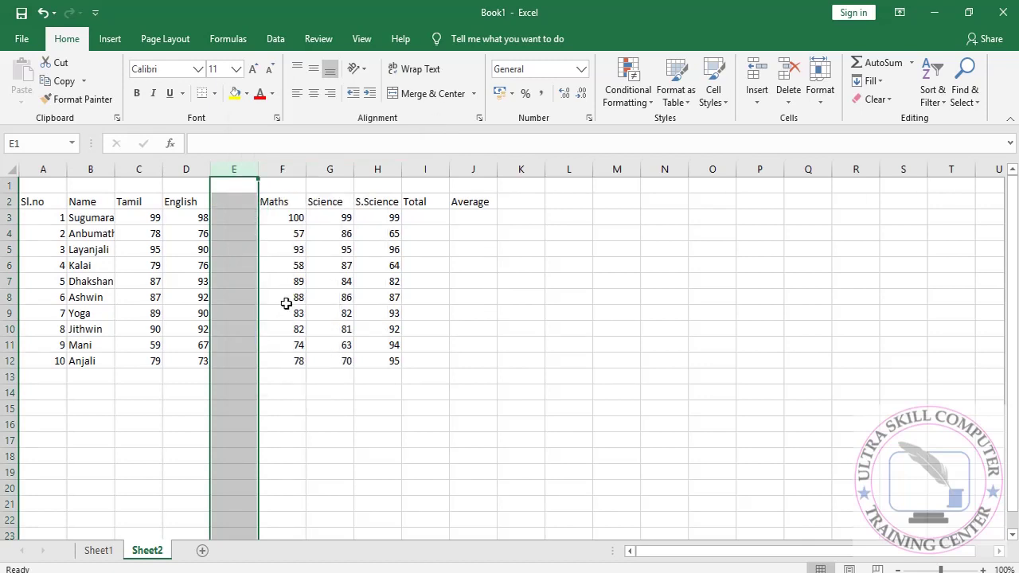
pyautogui.click(284, 410)
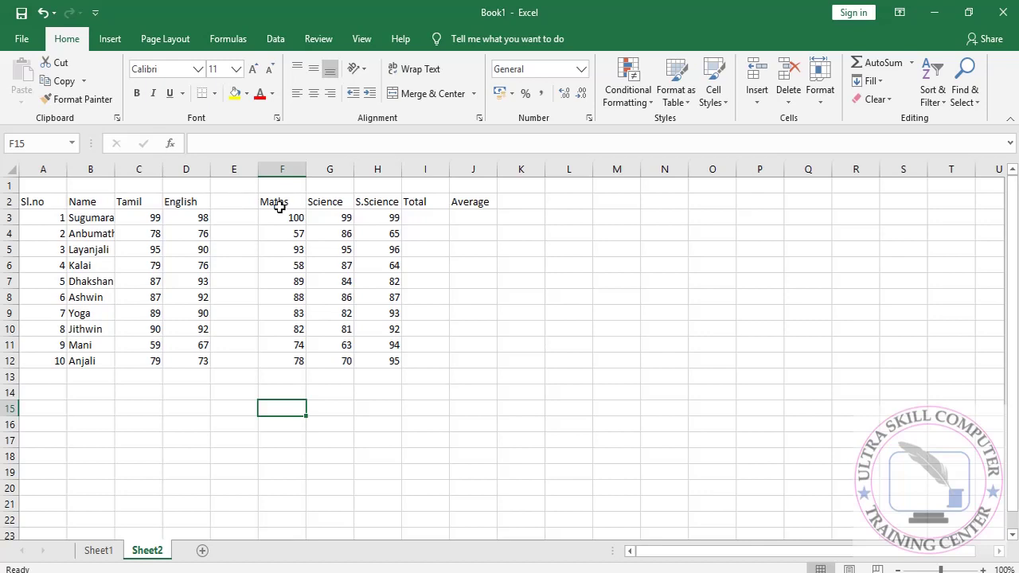
# Insert an empty column before Maths on Sheet1 and inspect the Total formula in row 3 before and after the insertion.
pyautogui.click(111, 553)
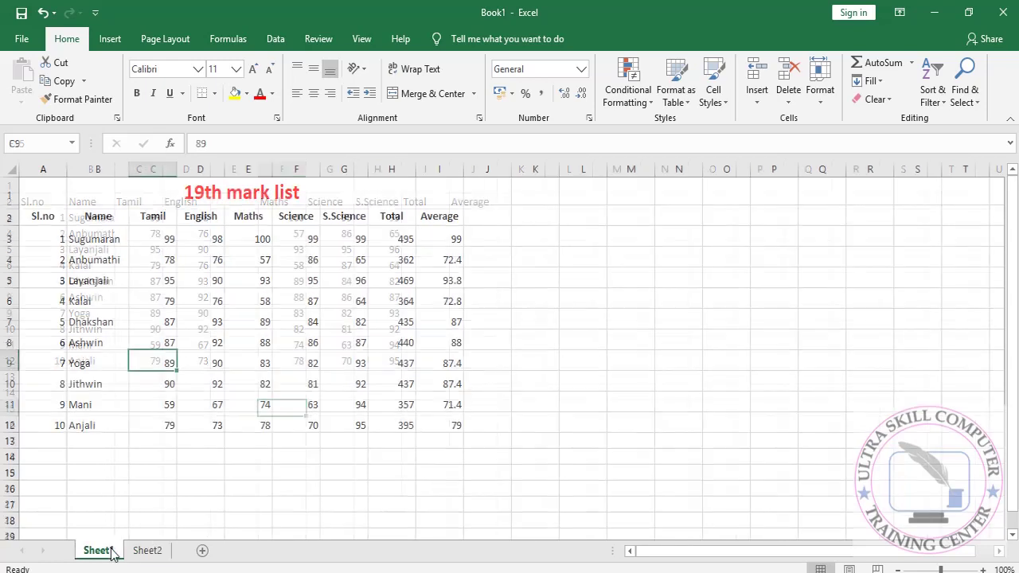
pyautogui.click(402, 236)
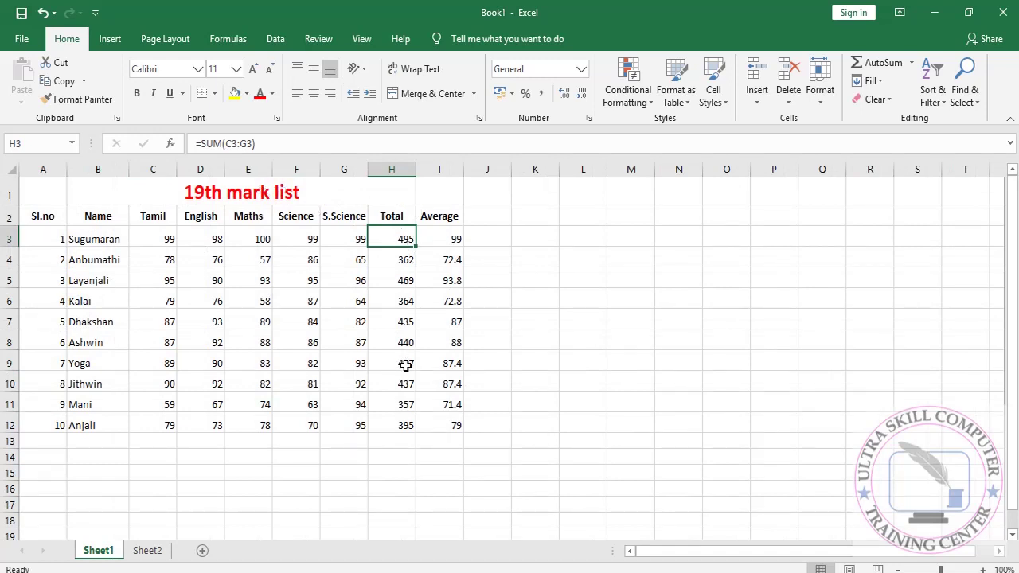
pyautogui.rightClick(241, 168)
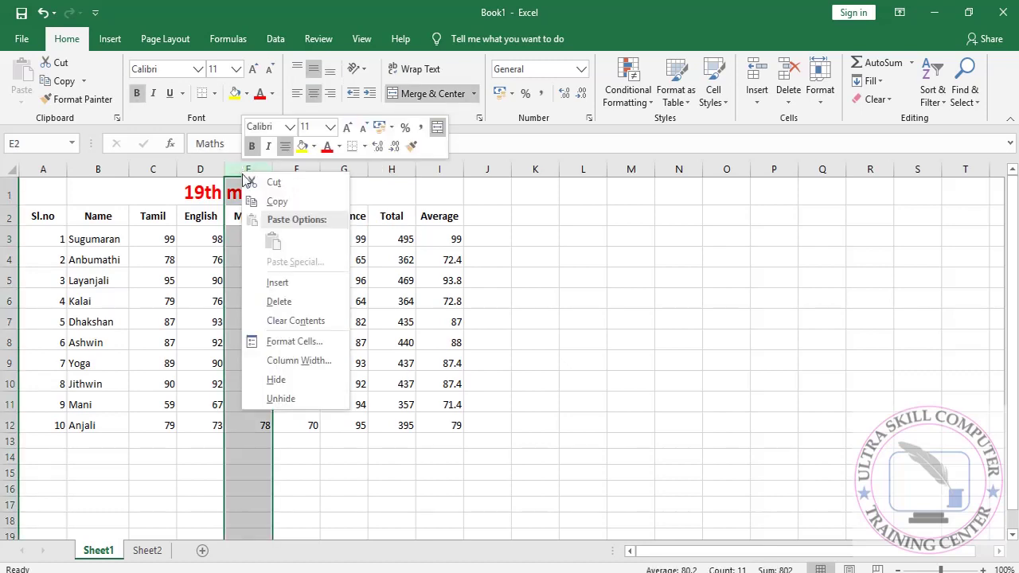
pyautogui.click(276, 283)
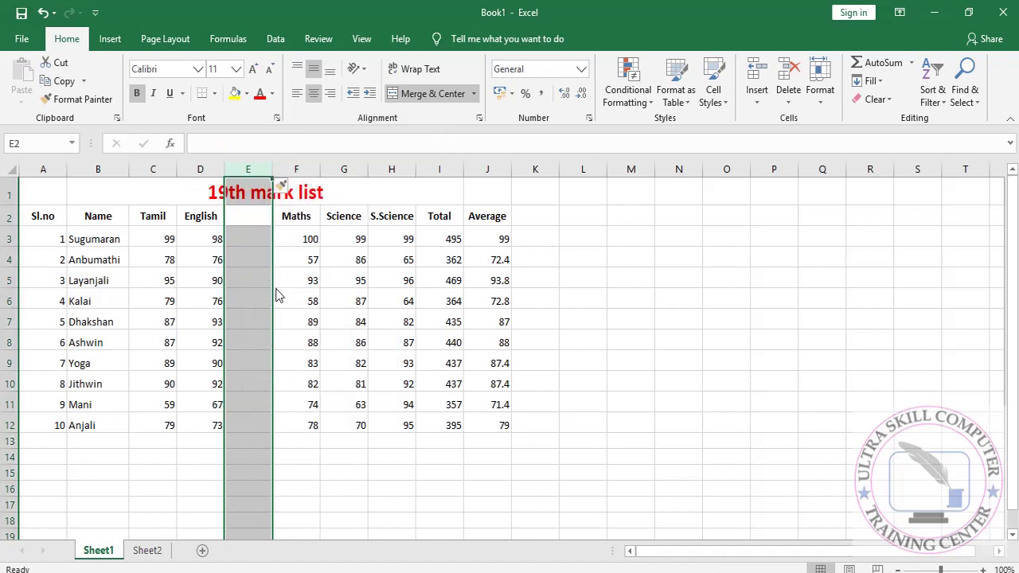
pyautogui.click(440, 237)
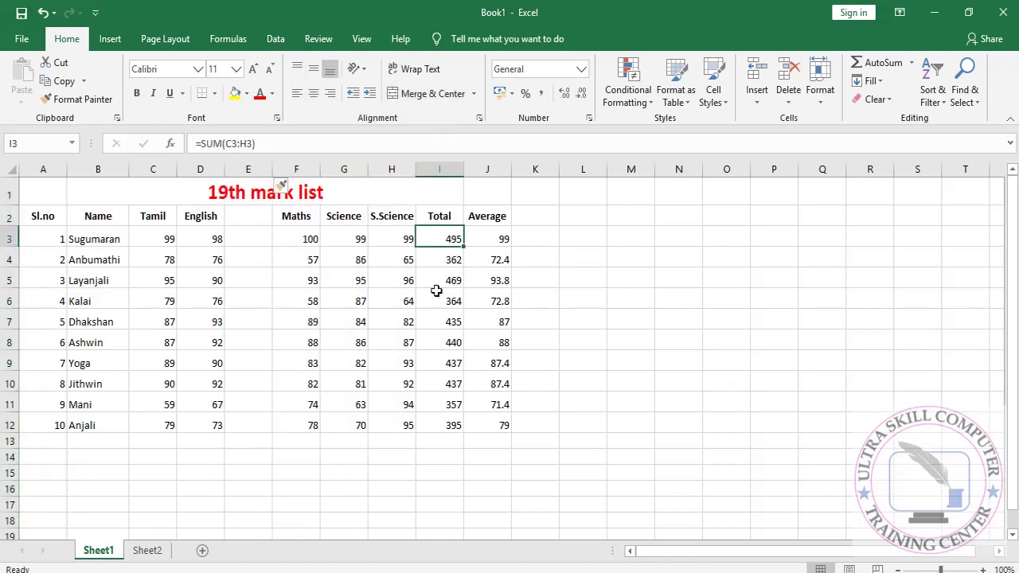
pyautogui.click(399, 234)
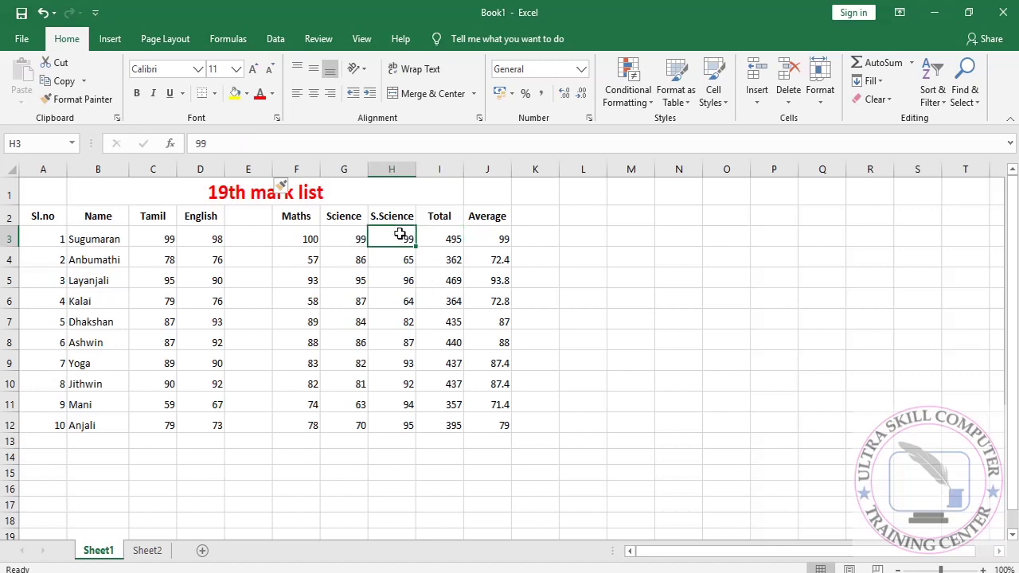
pyautogui.click(434, 241)
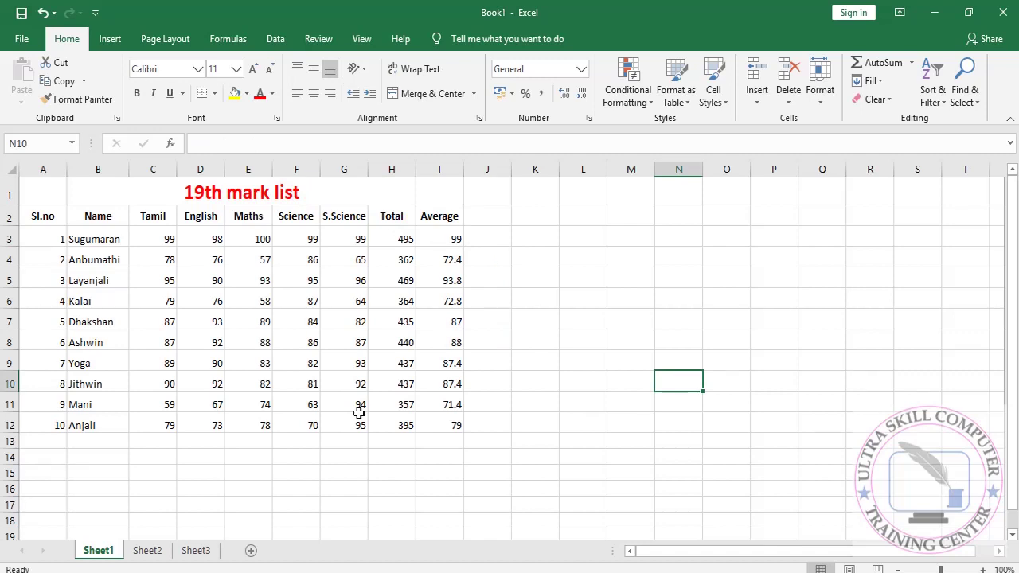
# Enter =MAX(C3:C12) in C15 of Sheet1 for the highest Tamil mark and fill it across to G15 for the other subjects.
pyautogui.click(155, 473)
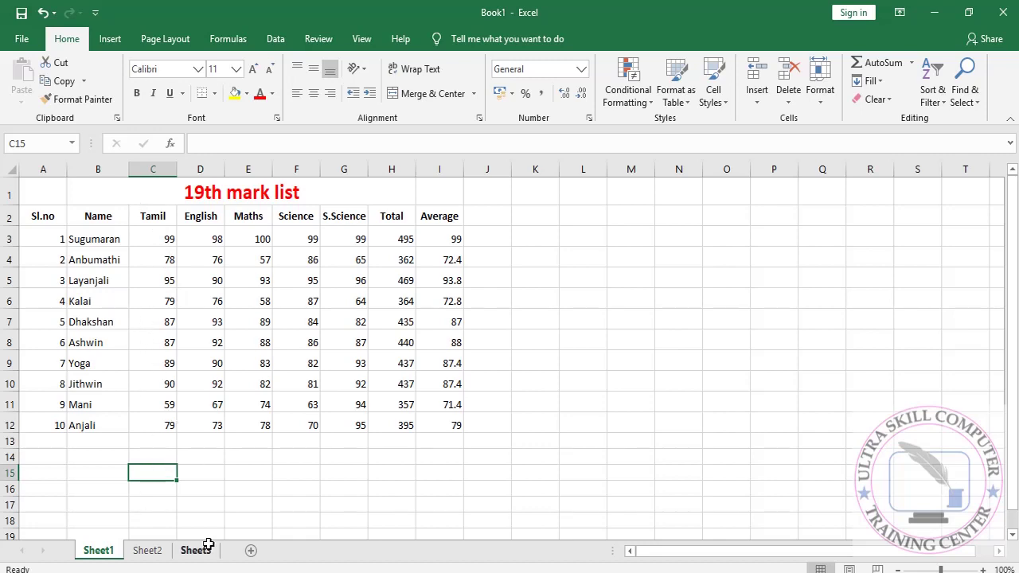
pyautogui.write('=')
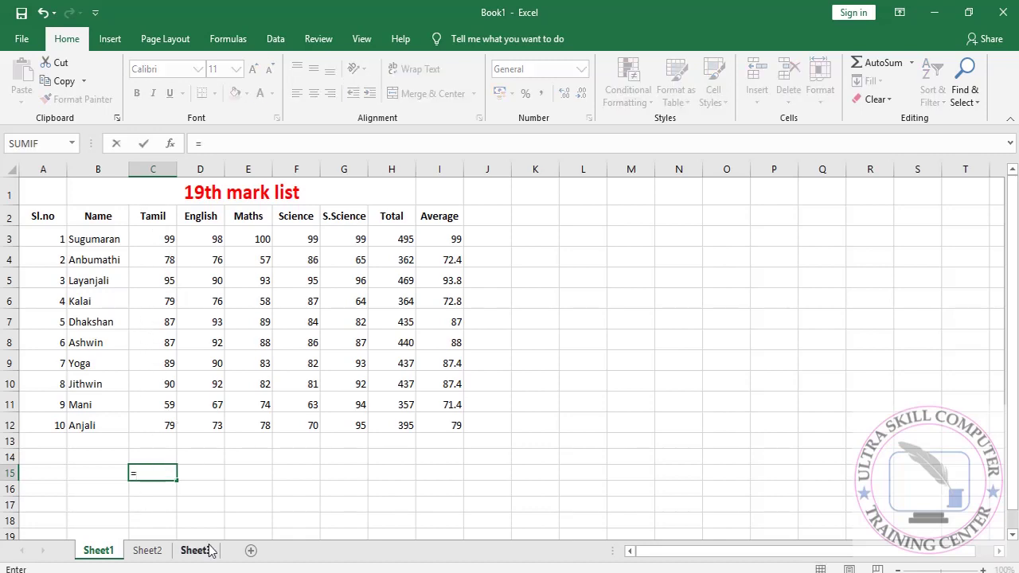
pyautogui.write('max')
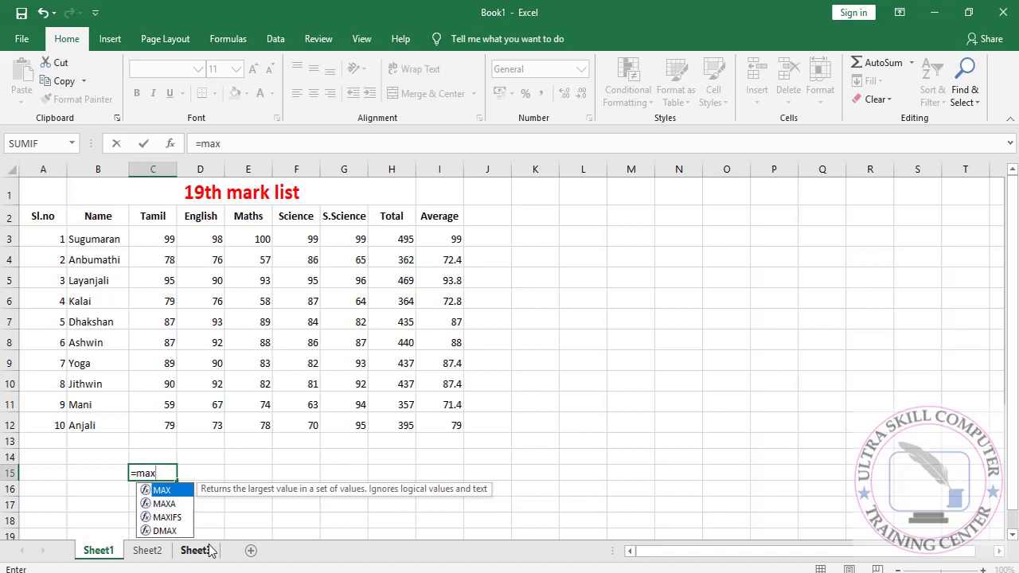
pyautogui.write('(')
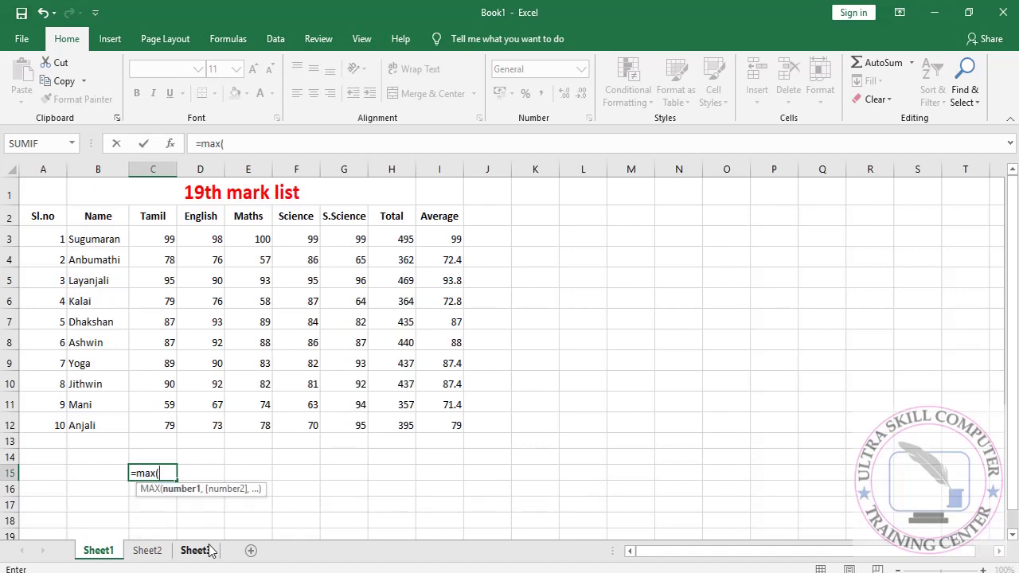
pyautogui.press('Up')
pyautogui.press('Up')
pyautogui.press('Up')
pyautogui.press('Up')
pyautogui.press('Up')
pyautogui.press('Up')
pyautogui.press('Up')
pyautogui.press('Up')
pyautogui.press('Up')
pyautogui.press('Up')
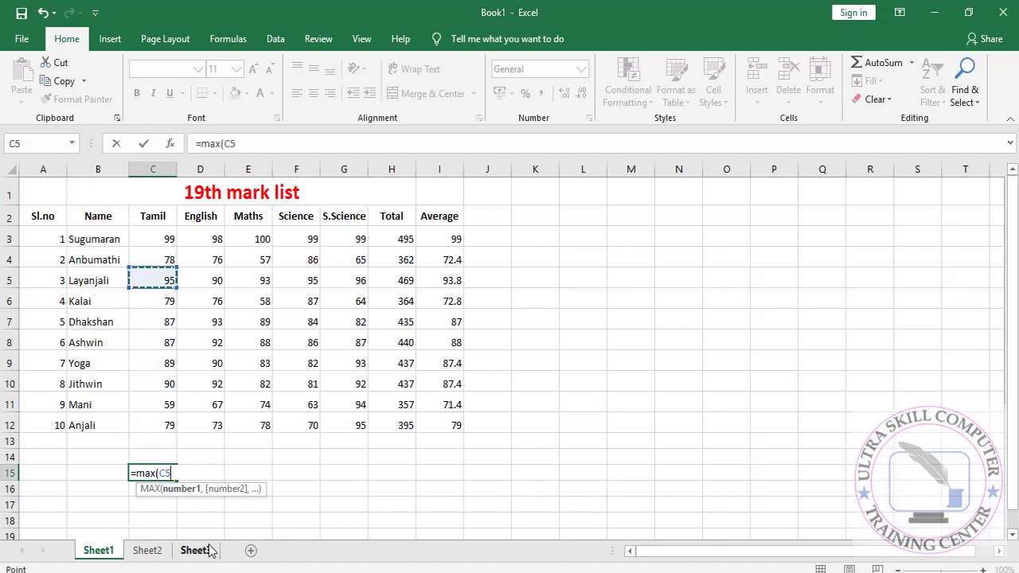
pyautogui.press('Up')
pyautogui.press('Up')
pyautogui.press('Up')
pyautogui.press('Down')
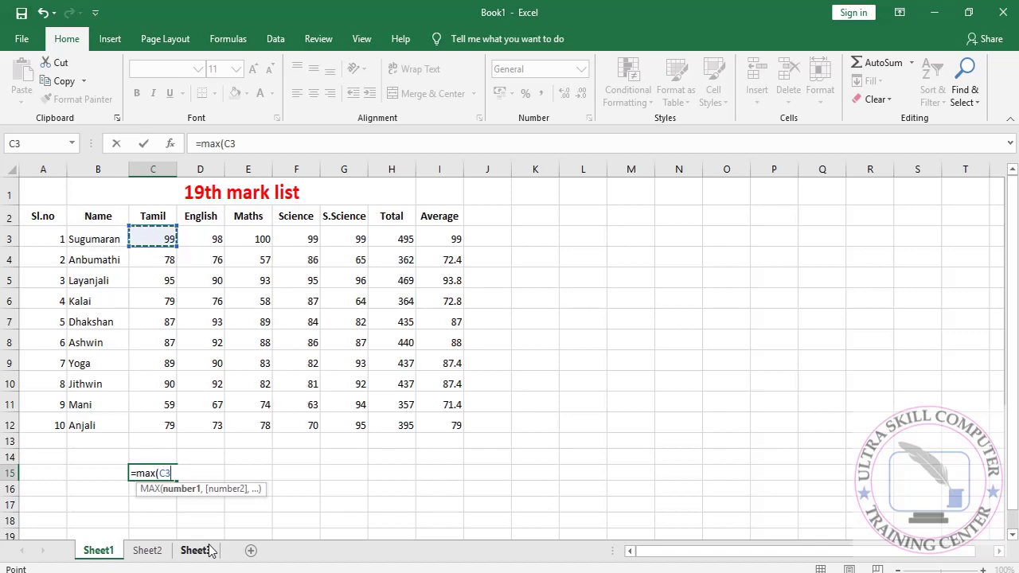
pyautogui.press('F8')
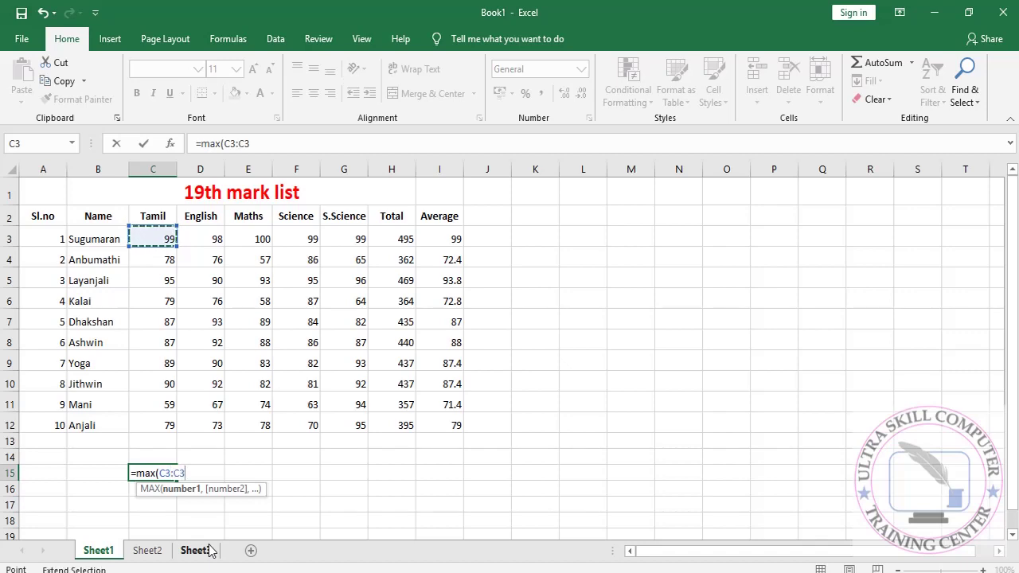
pyautogui.press('Down')
pyautogui.press('Down')
pyautogui.press('Down')
pyautogui.press('Down')
pyautogui.press('Down')
pyautogui.press('Down')
pyautogui.press('Down')
pyautogui.press('Down')
pyautogui.press('Down')
pyautogui.press('Down')
pyautogui.press('Down')
pyautogui.press('Up')
pyautogui.press('Up')
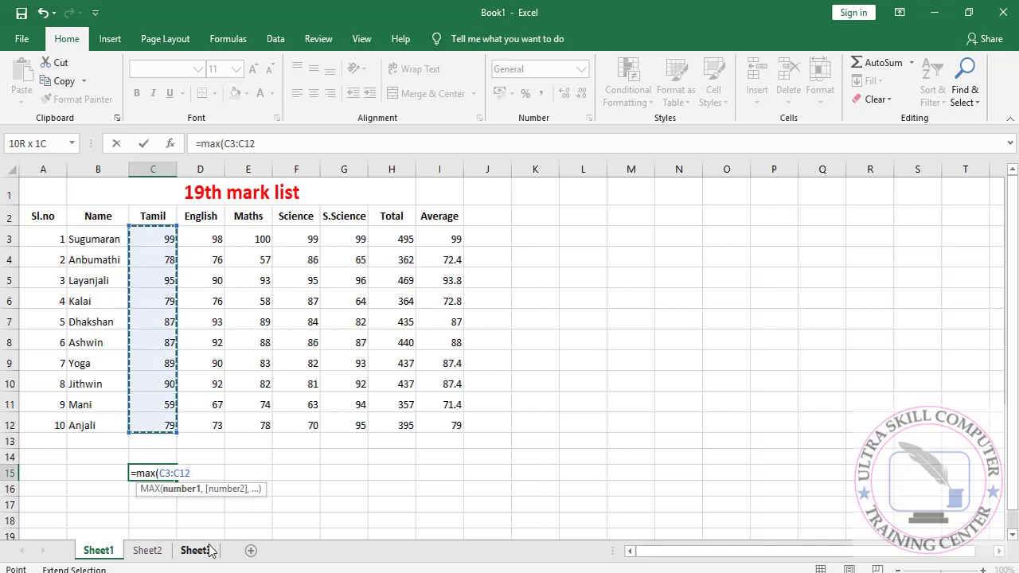
pyautogui.write(')')
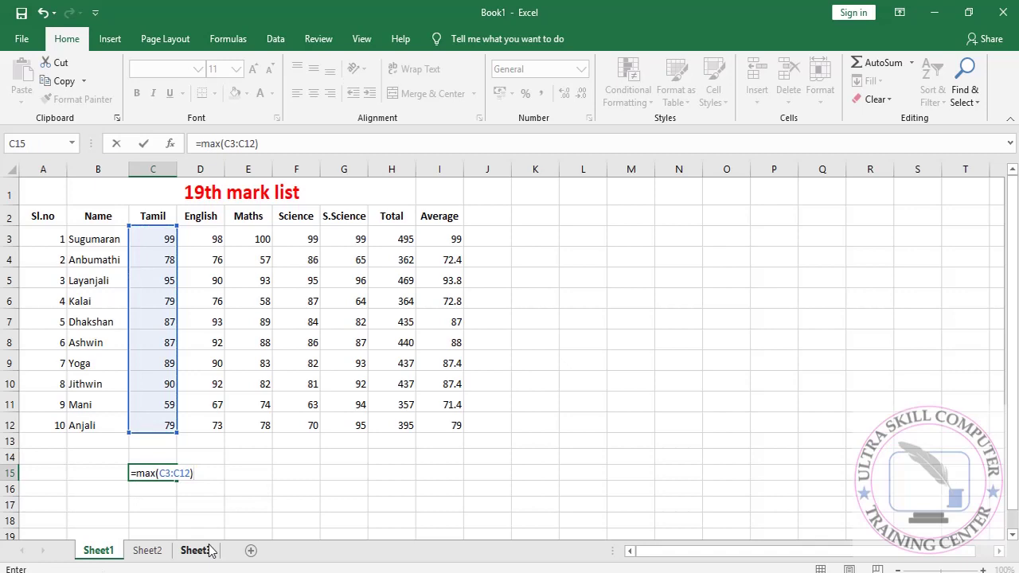
pyautogui.press('Return')
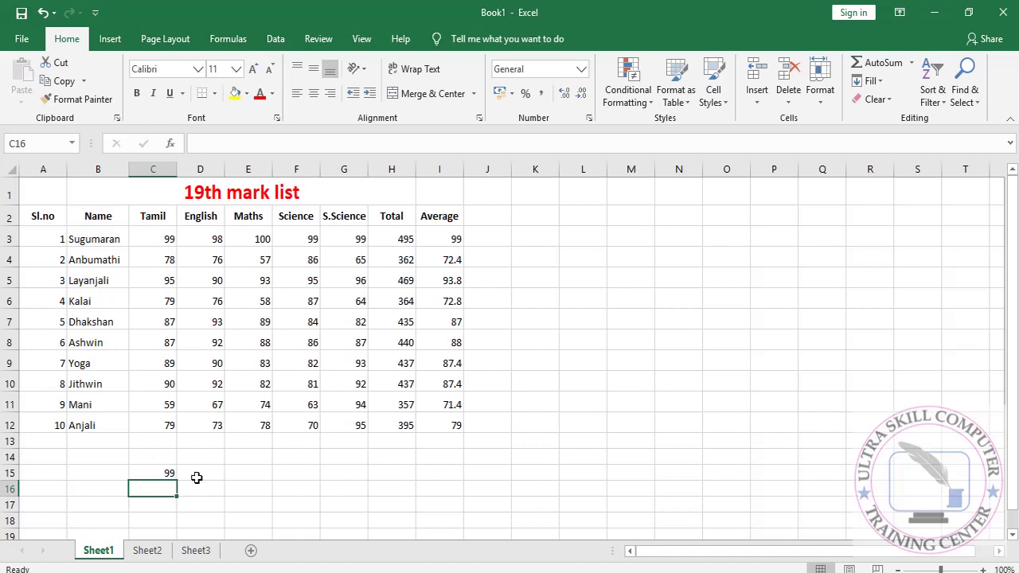
pyautogui.click(167, 475)
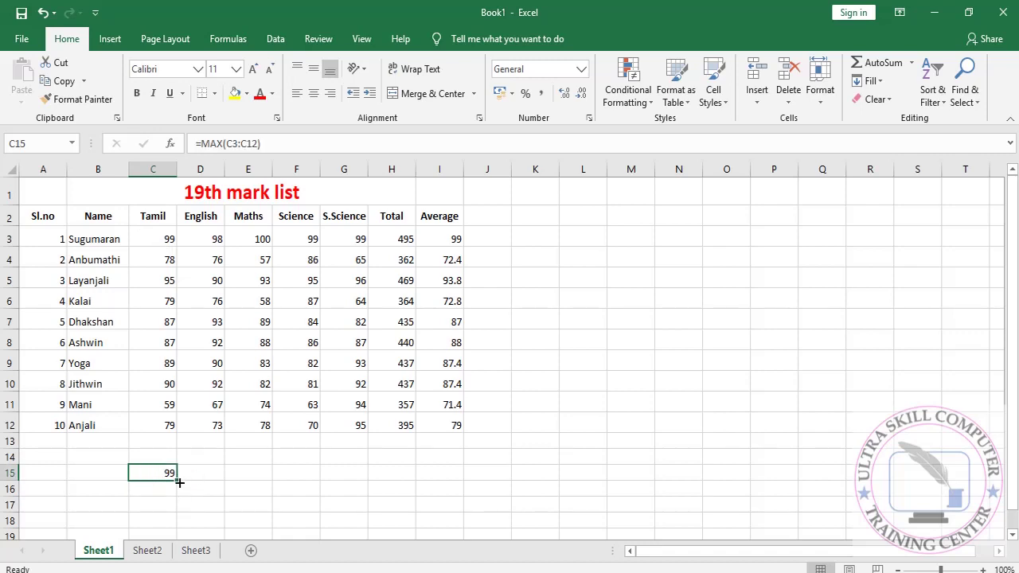
pyautogui.moveTo(179, 481); pyautogui.dragTo(362, 470)
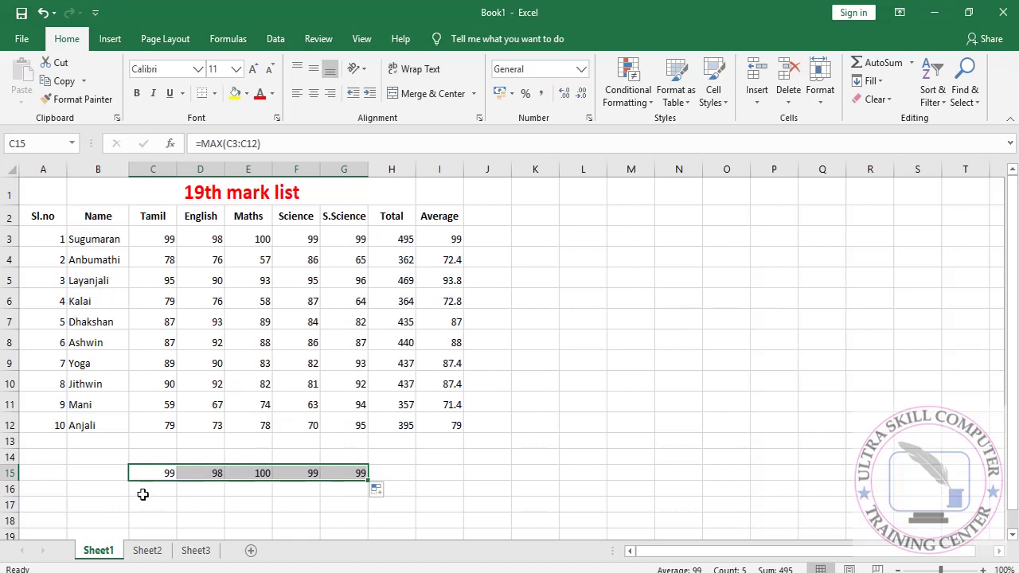
# Enter =MIN(C3:C12) in C16 to find the lowest Tamil mark.
pyautogui.click(142, 494)
pyautogui.write('=')
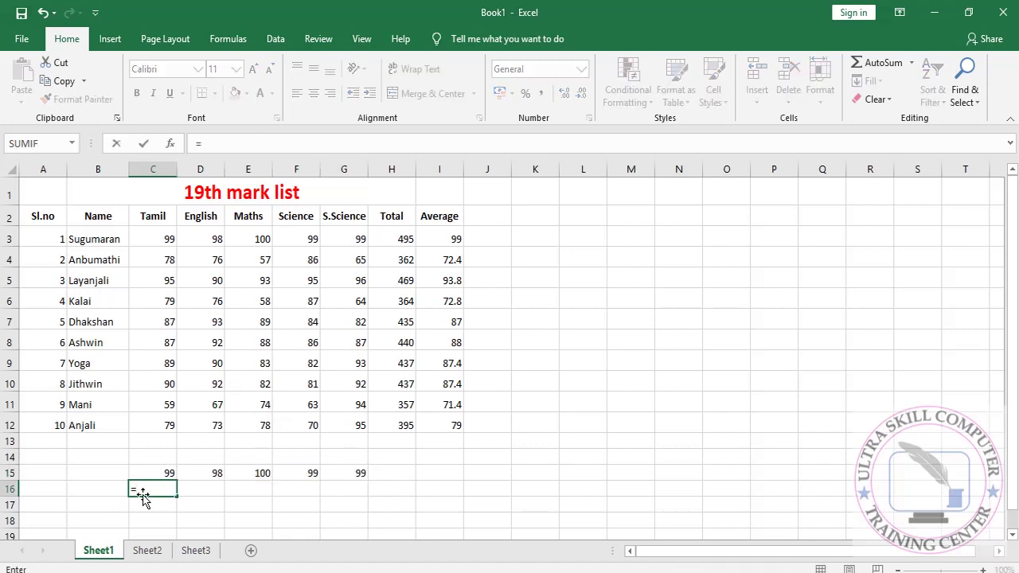
pyautogui.write('min')
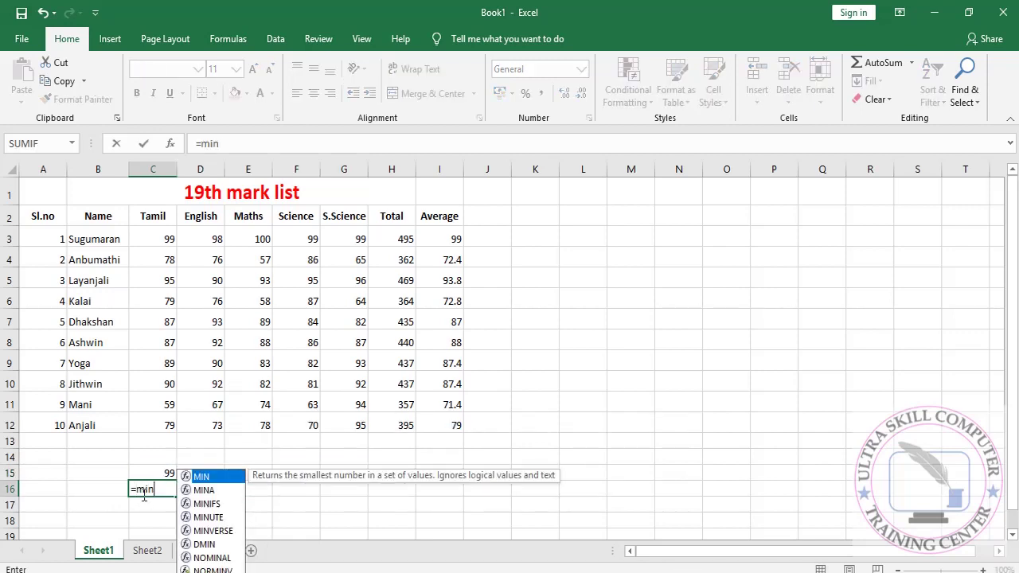
pyautogui.write('(c')
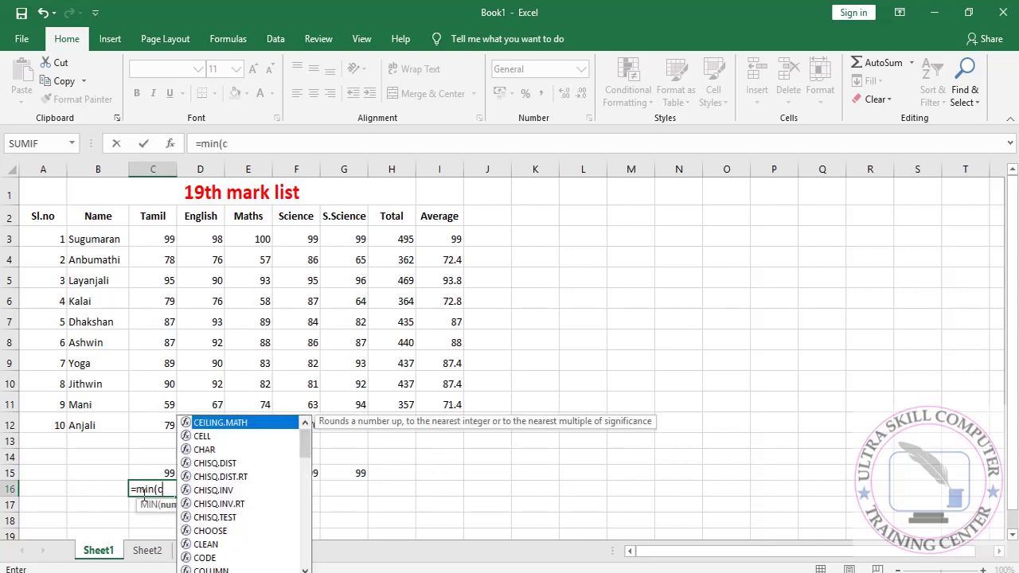
pyautogui.write('3')
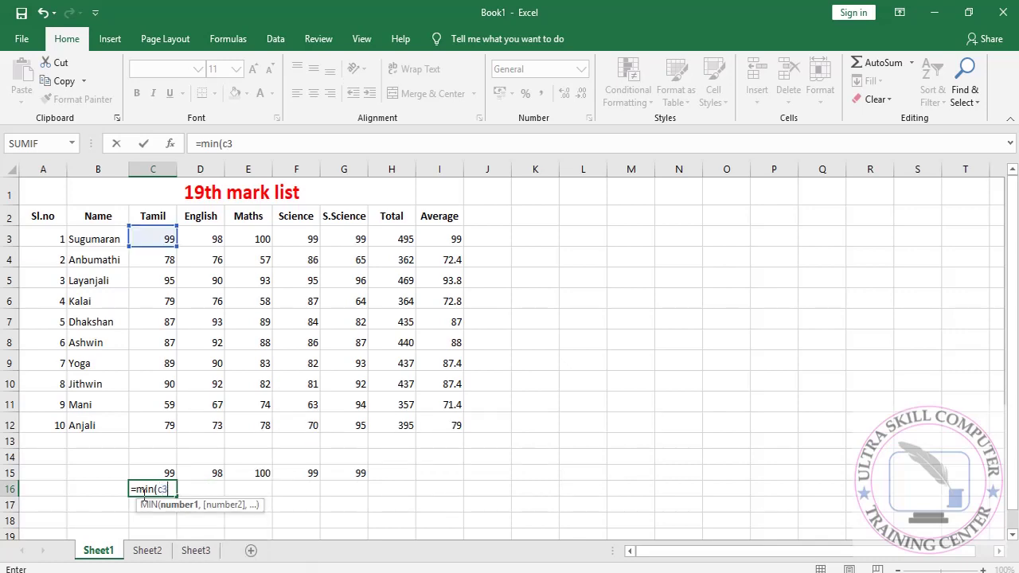
pyautogui.write(':c12')
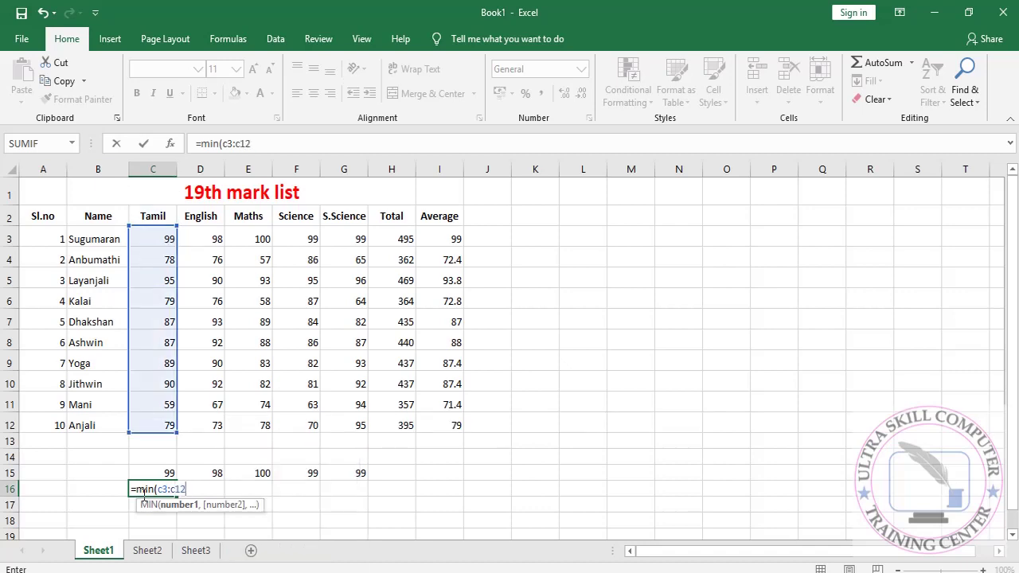
pyautogui.write(')')
pyautogui.press('Return')
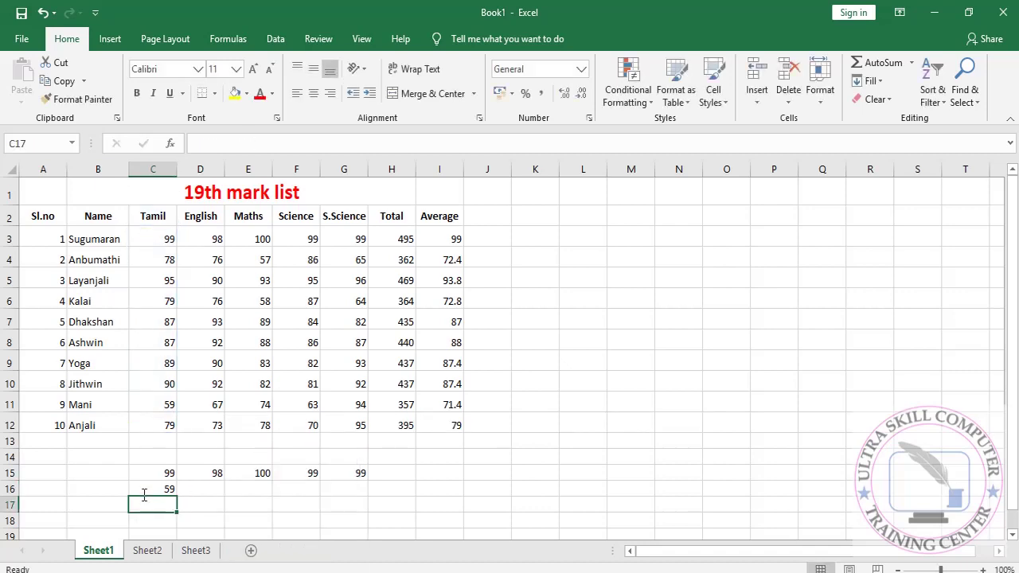
pyautogui.click(161, 489)
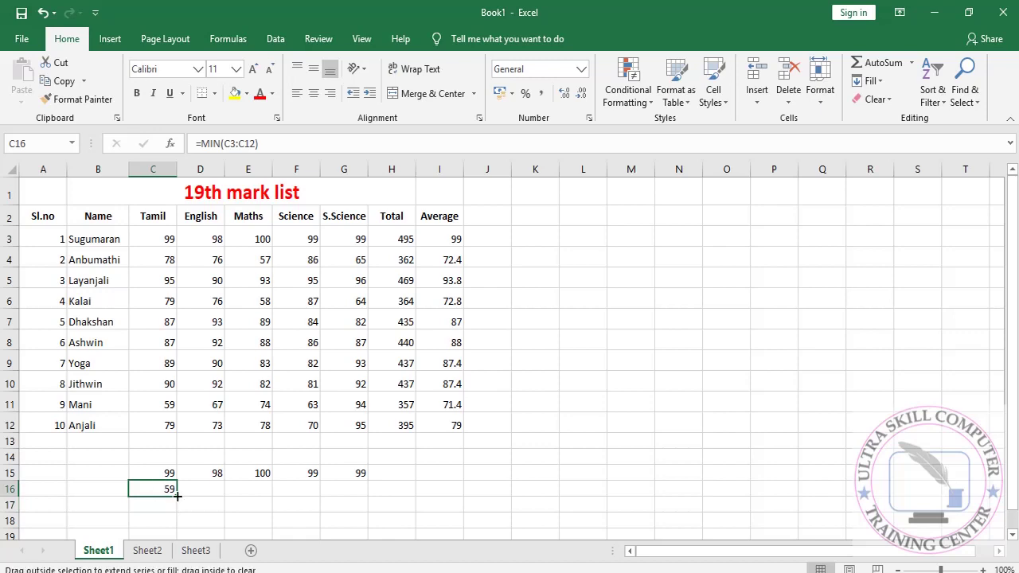